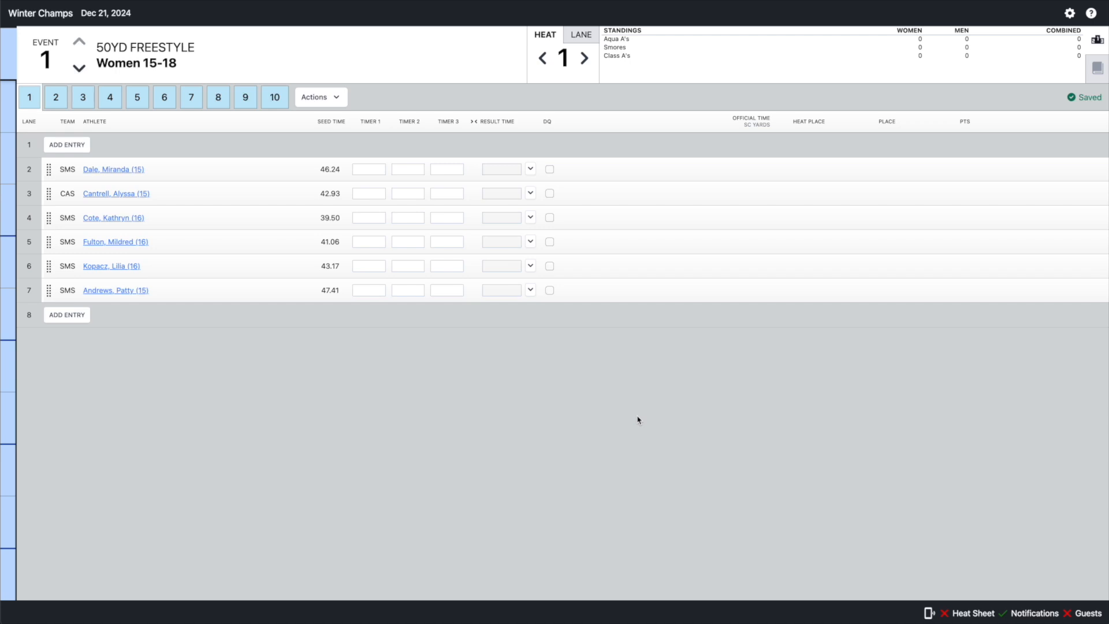
Open the meet's seeding and scoring settings for divisions and enable scoring by division
left_click(1070, 13)
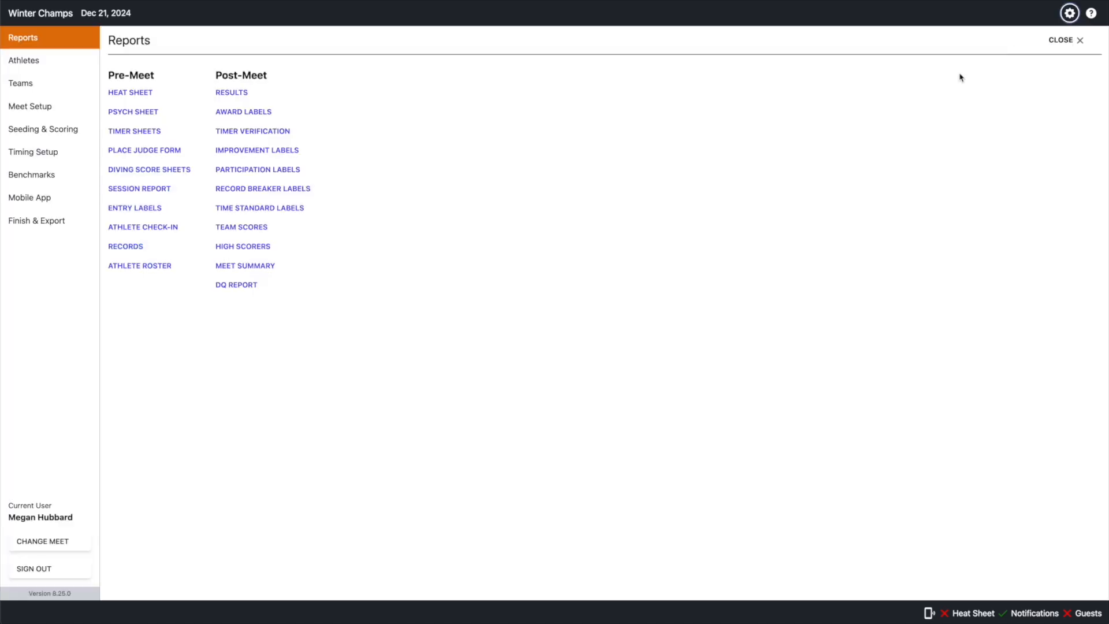
left_click(38, 134)
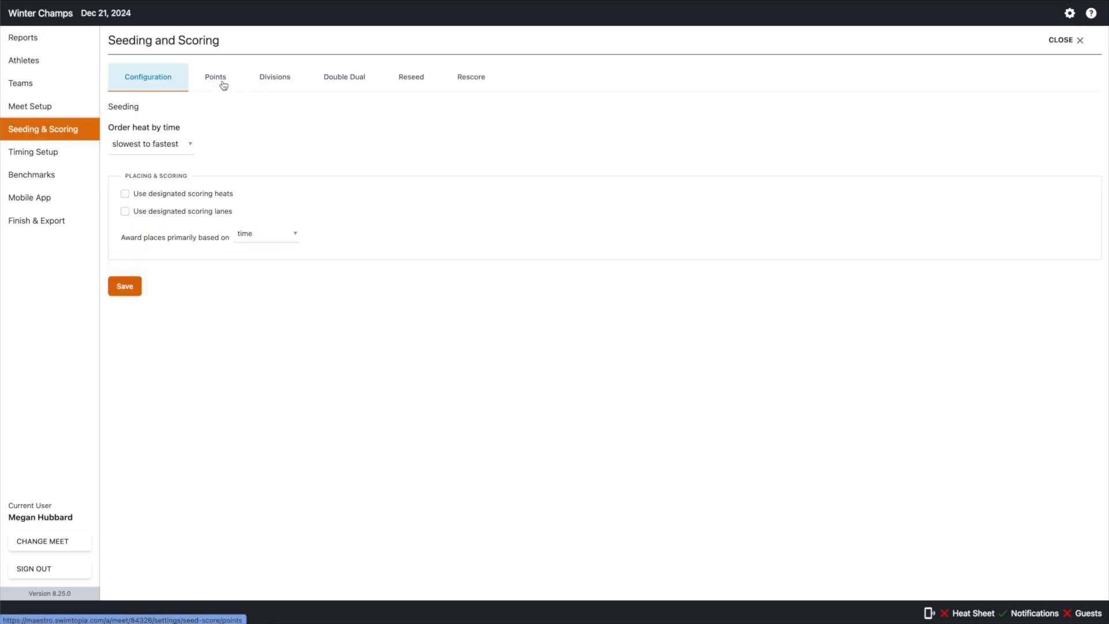
left_click(274, 81)
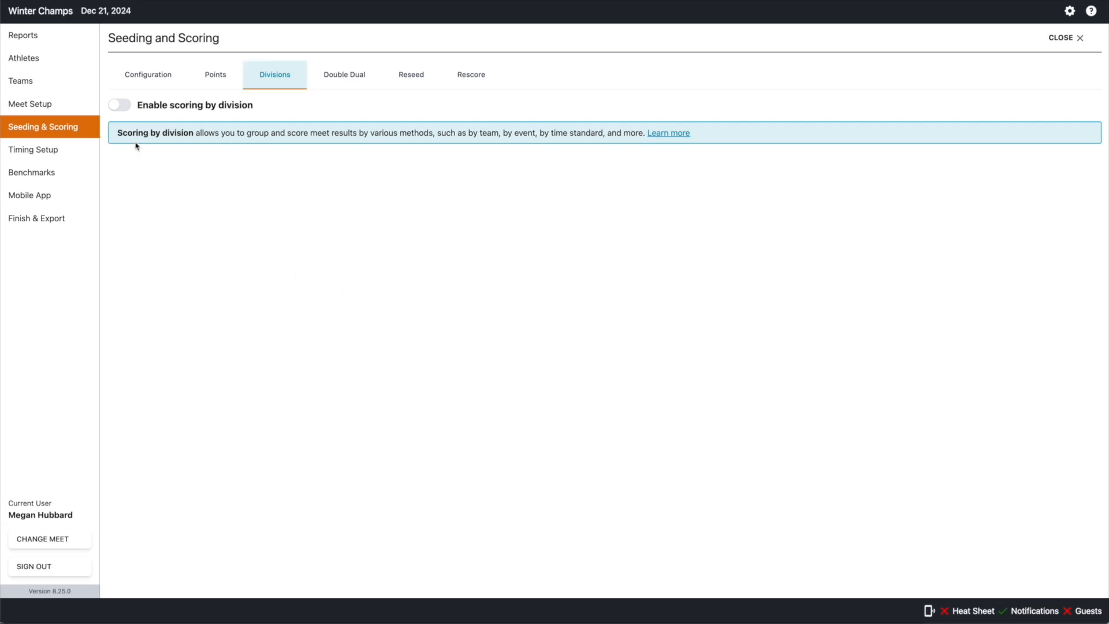
left_click(115, 108)
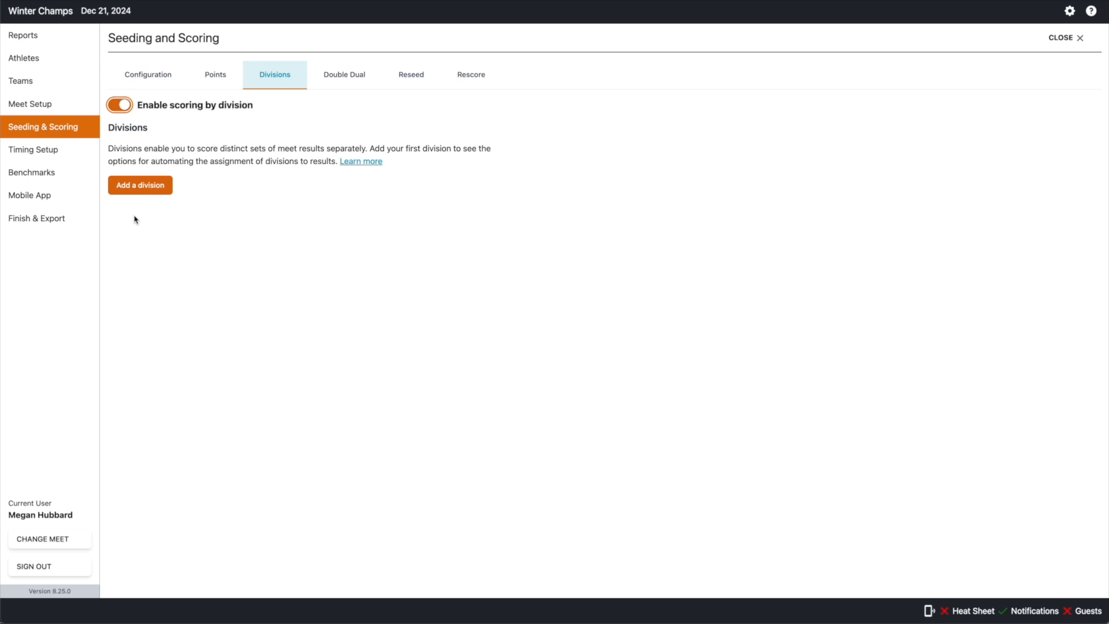
Add a division with code GLD and name Gold, keeping the meet-defined points
left_click(141, 186)
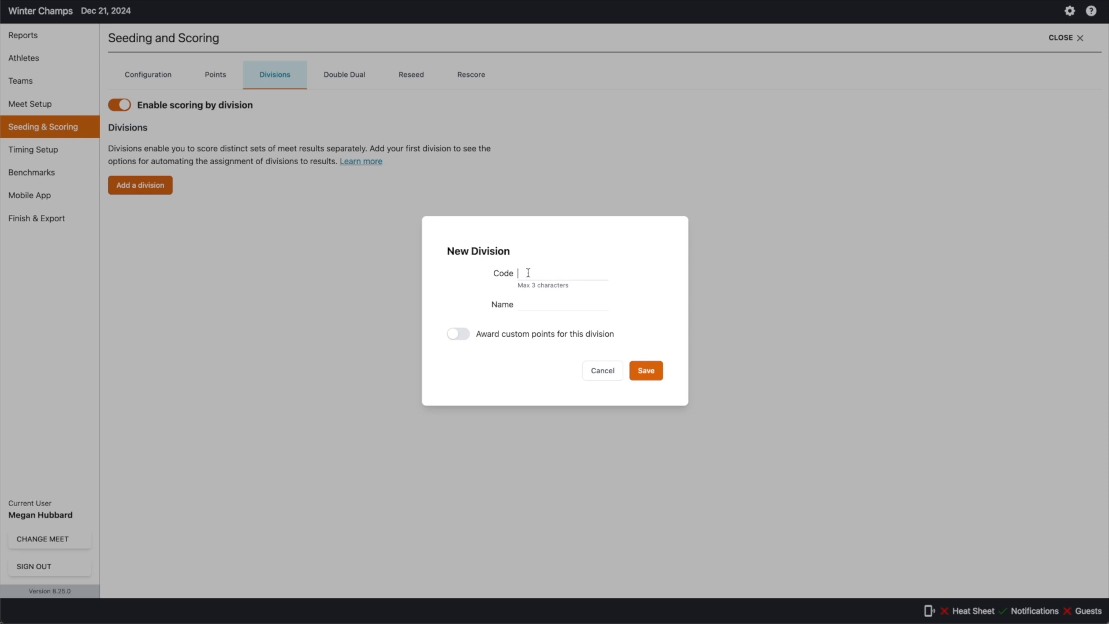
type("GLD")
left_click(535, 304)
type("Gold")
left_click(647, 371)
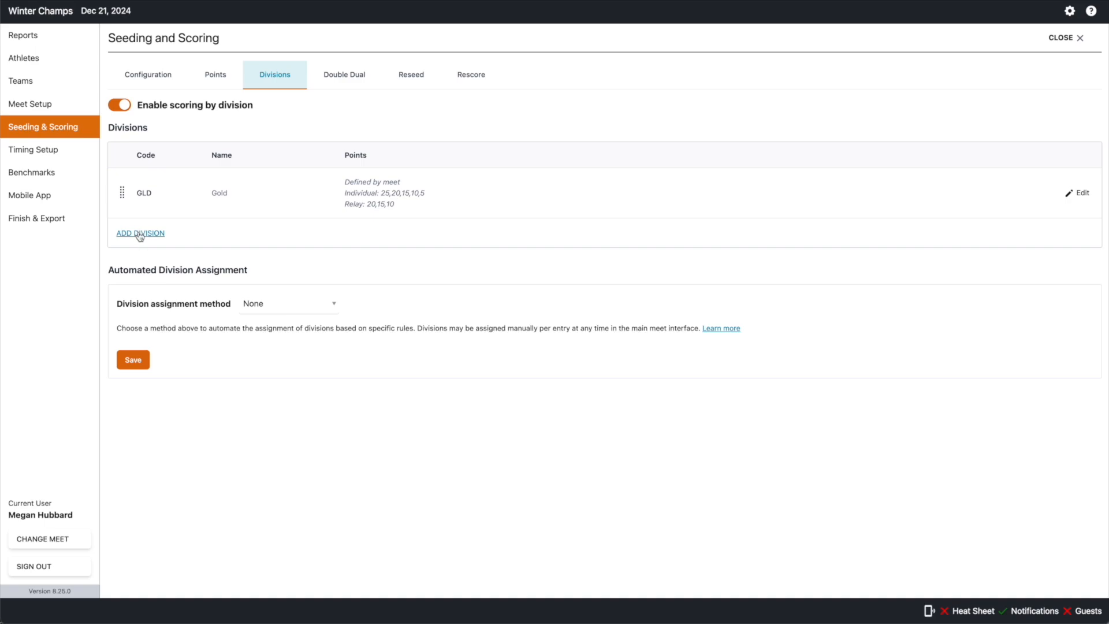
Add a division with code SLV and name Silver, keeping the meet-defined points
left_click(139, 234)
type("SLV")
left_click(541, 303)
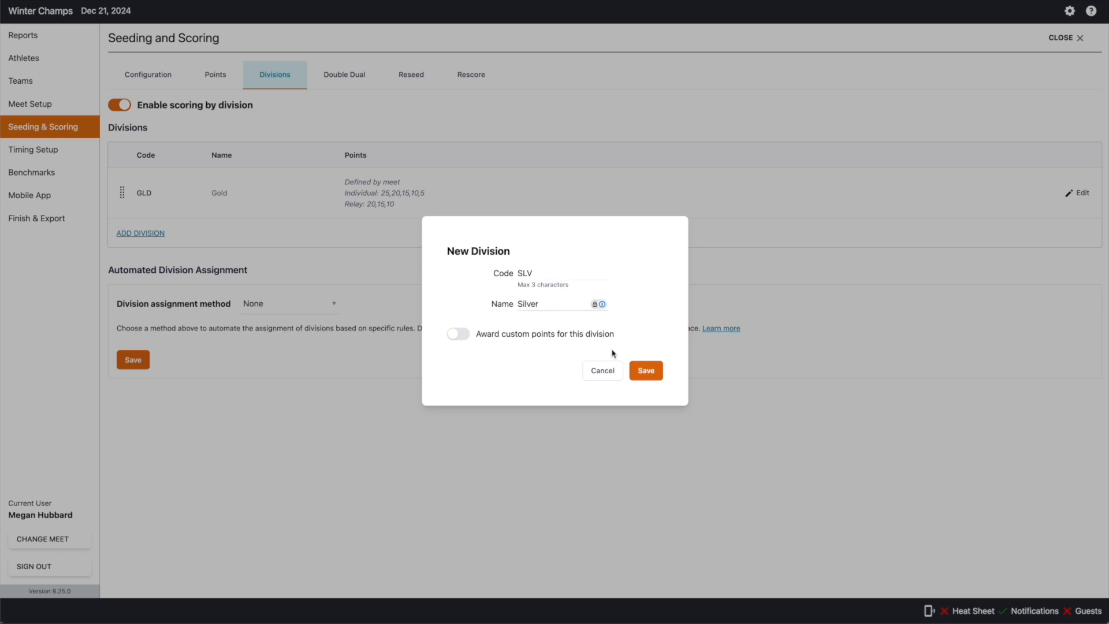
left_click(641, 371)
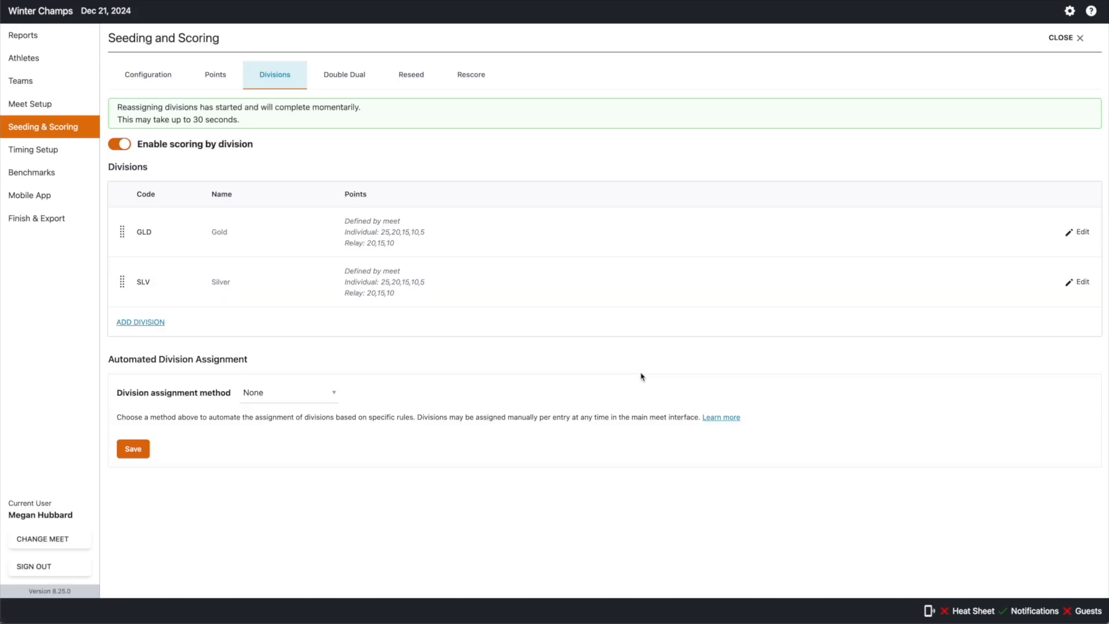
Add a division with code BRZ and name Bronze, awarding custom points of 0 for both individual and relay events
left_click(127, 325)
type("BRZ")
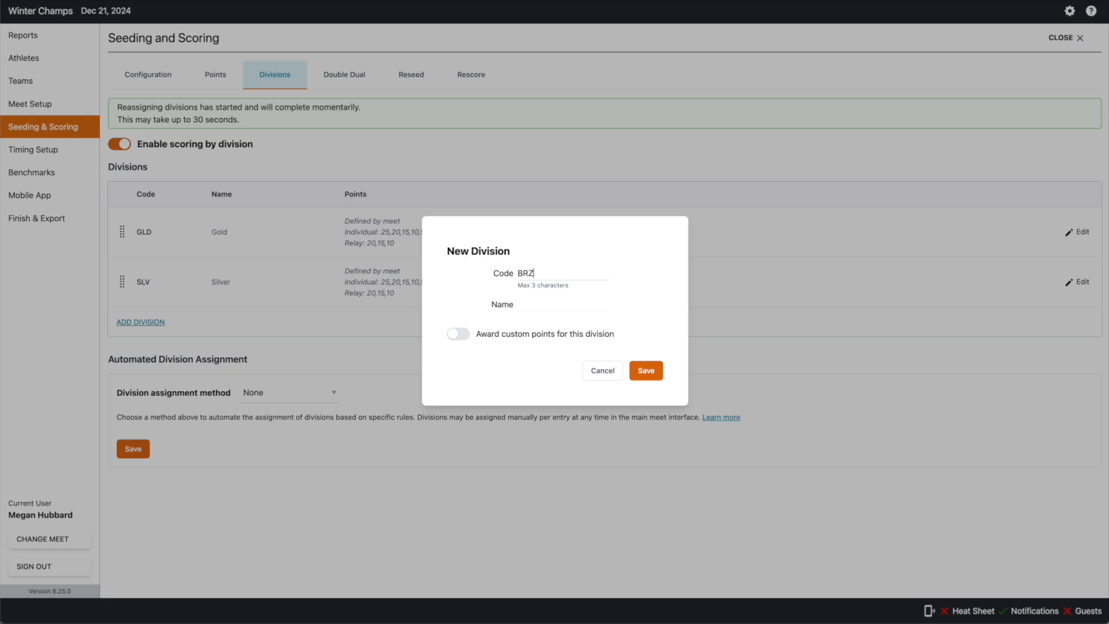
left_click(520, 303)
type("Bronze")
left_click(457, 335)
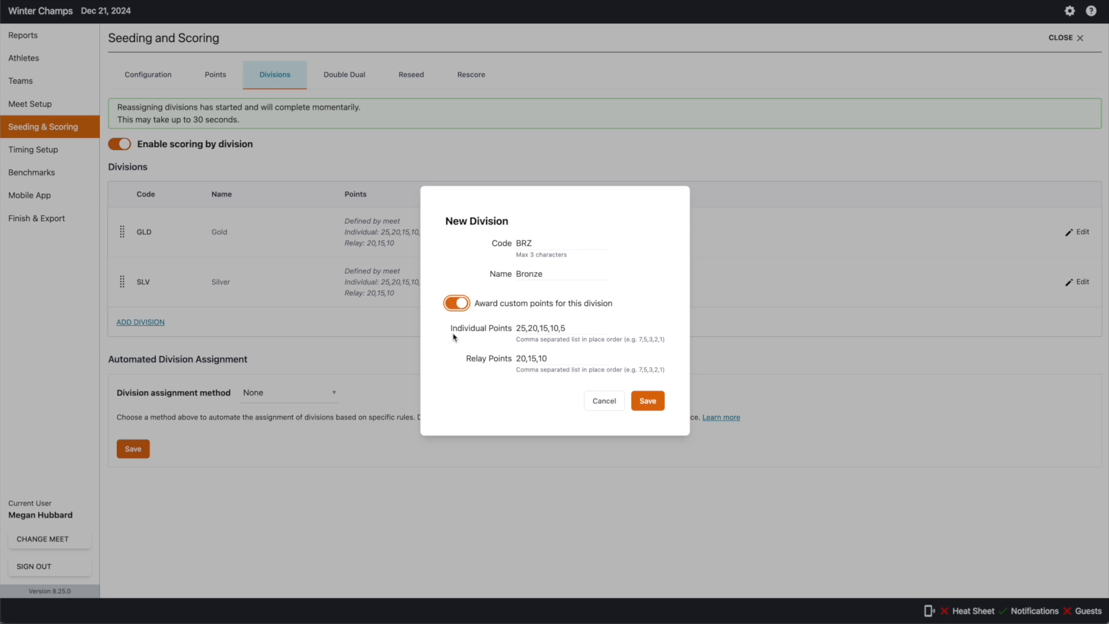
left_click_drag(566, 329, 516, 331)
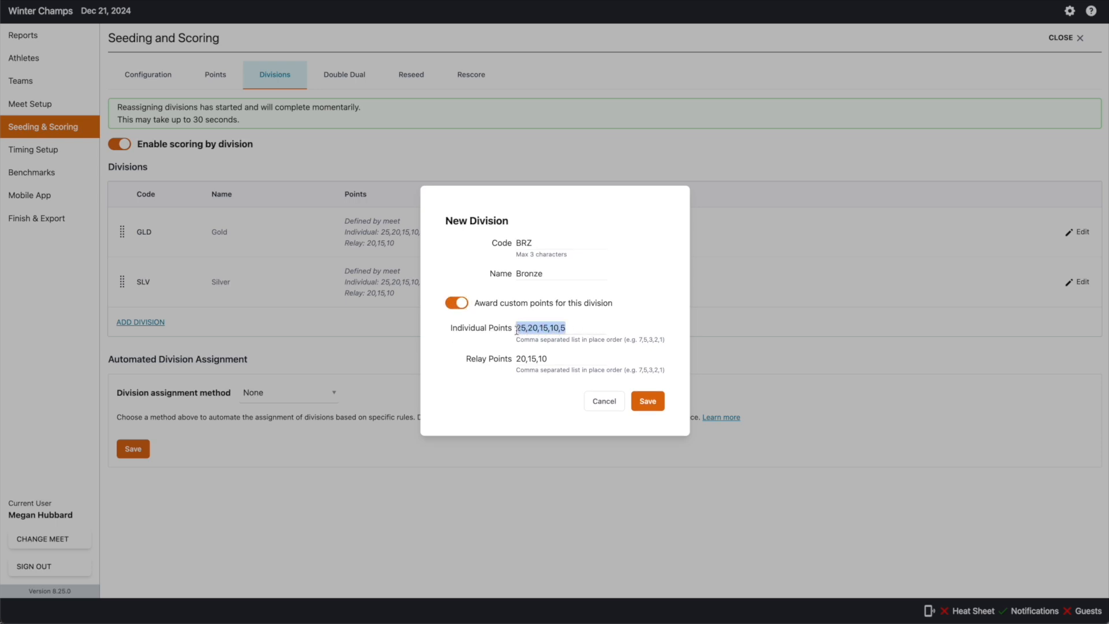
type("0")
left_click_drag(568, 360, 505, 360)
type("0")
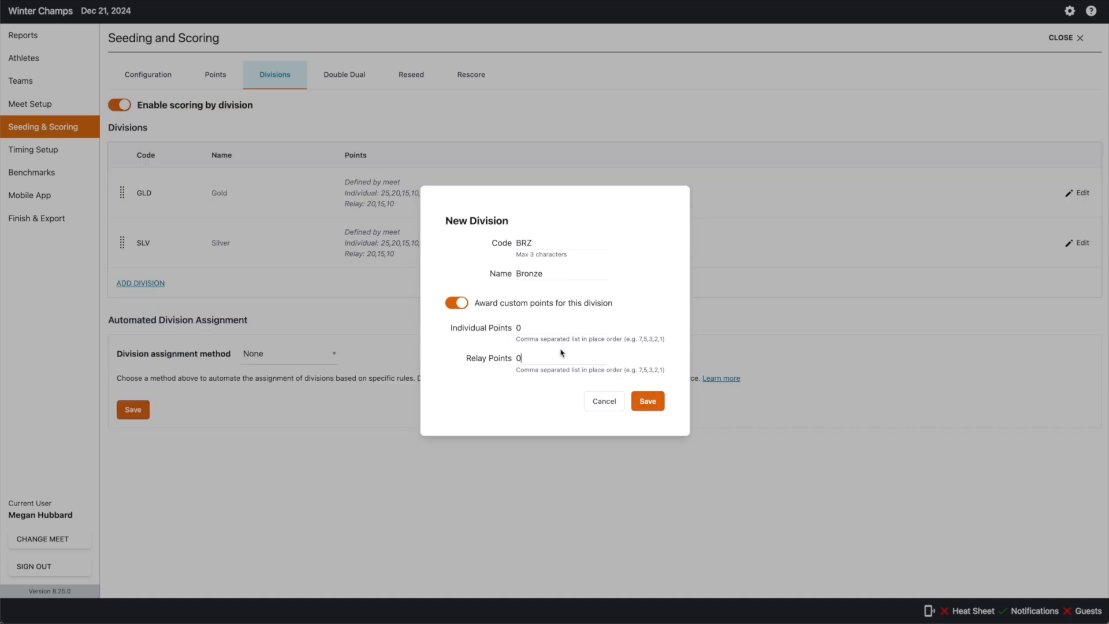
left_click(648, 401)
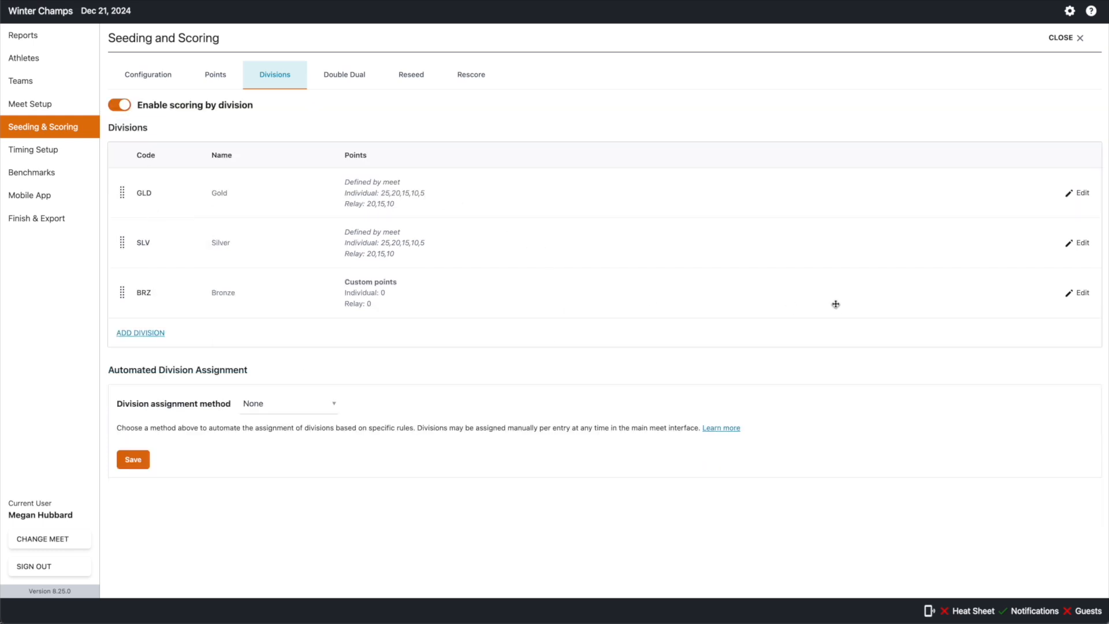
Review the Bronze division's edit options without changing them, and the meet's point settings for individual and relay events
left_click(1083, 294)
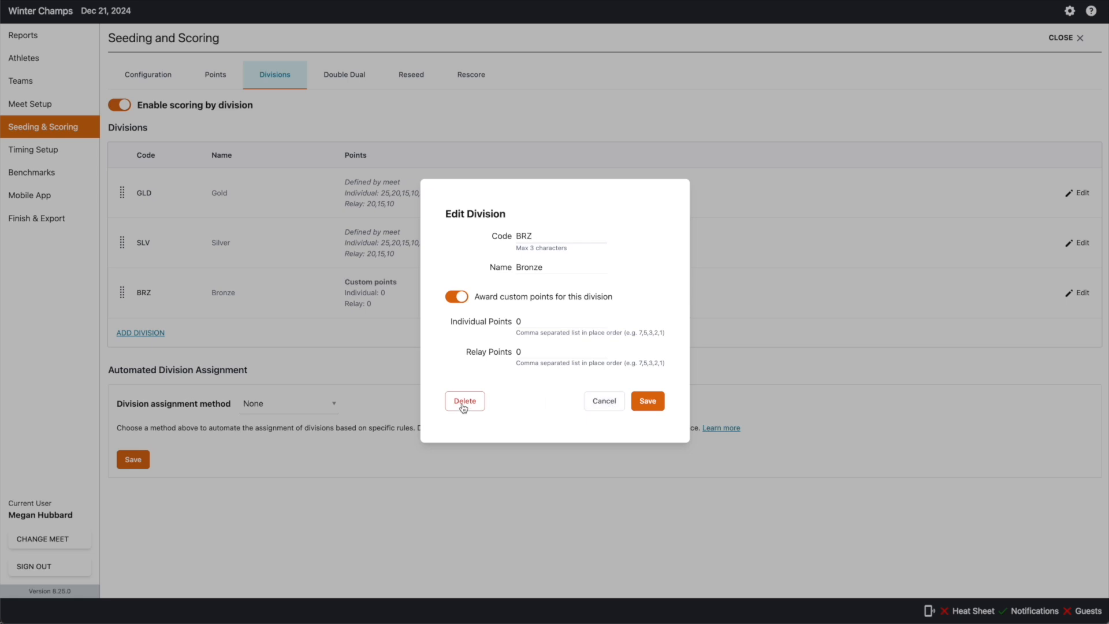
left_click(605, 401)
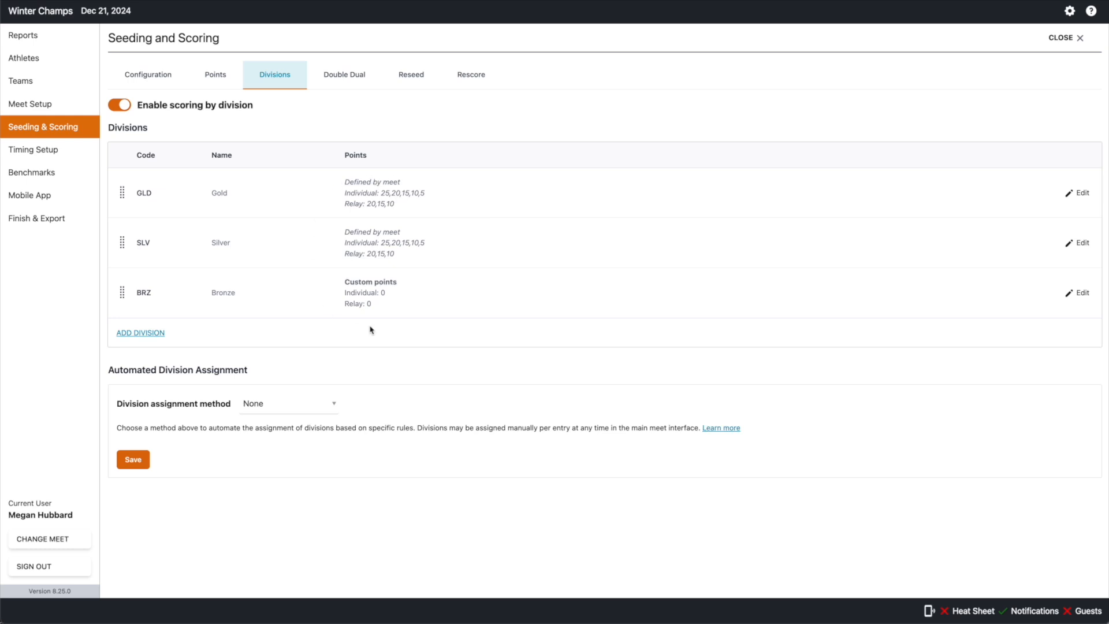
left_click(218, 78)
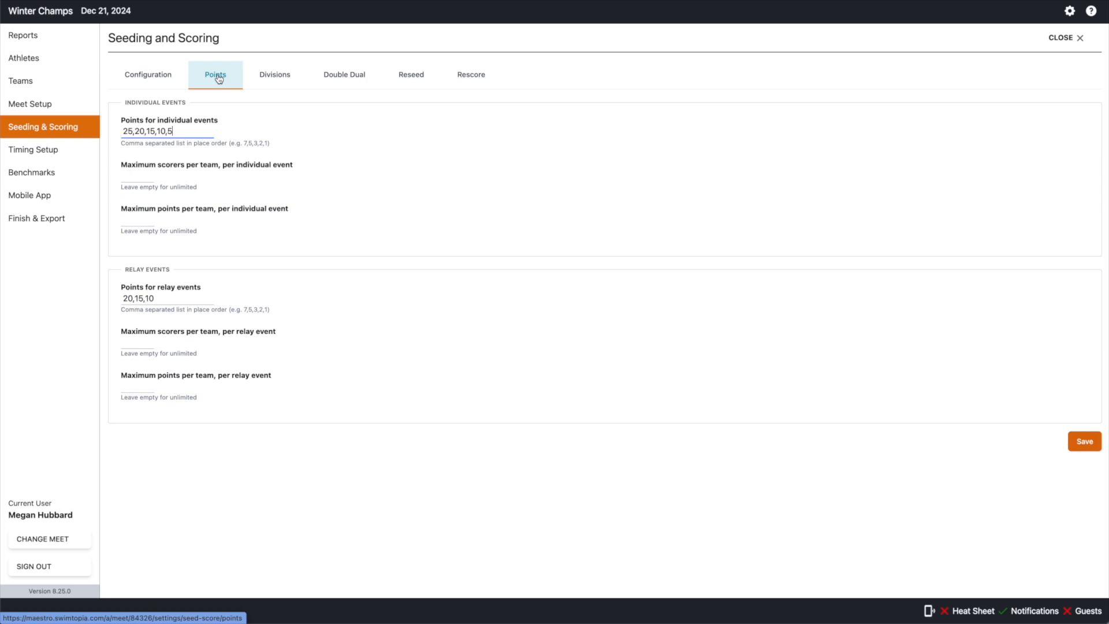
left_click(279, 76)
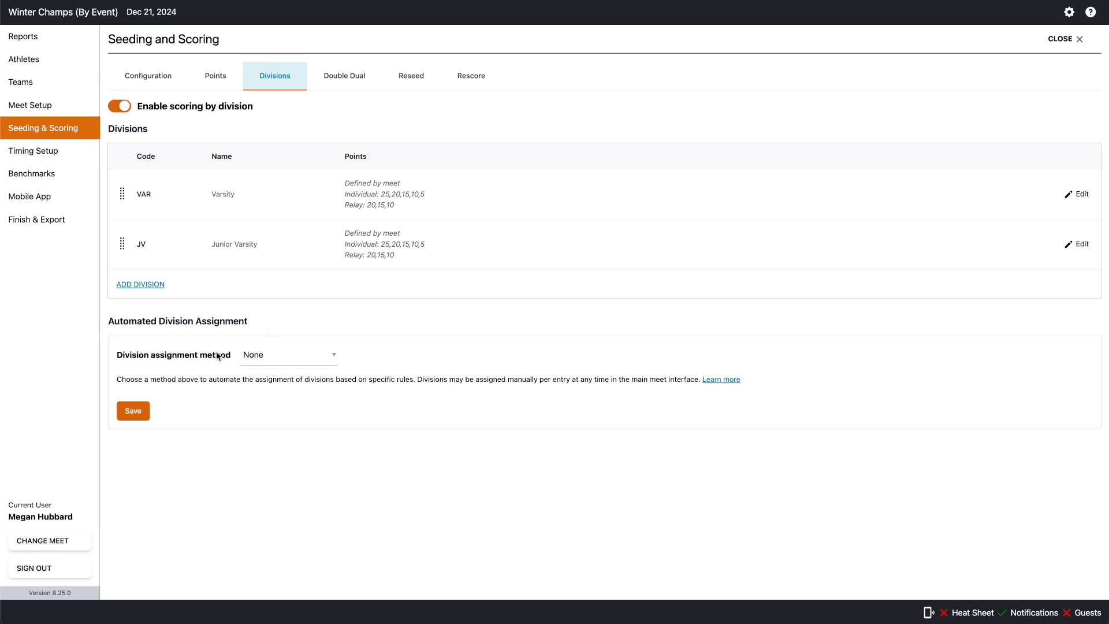
Set the automated division assignment method to By Event for the Varsity and Junior Varsity divisions
left_click(271, 358)
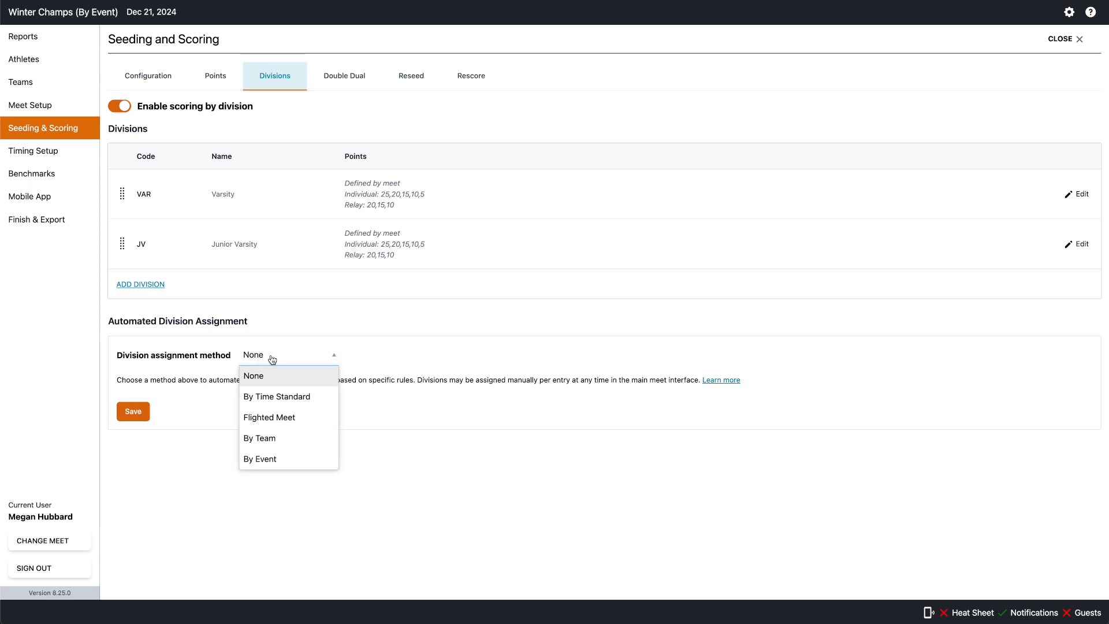
left_click(277, 461)
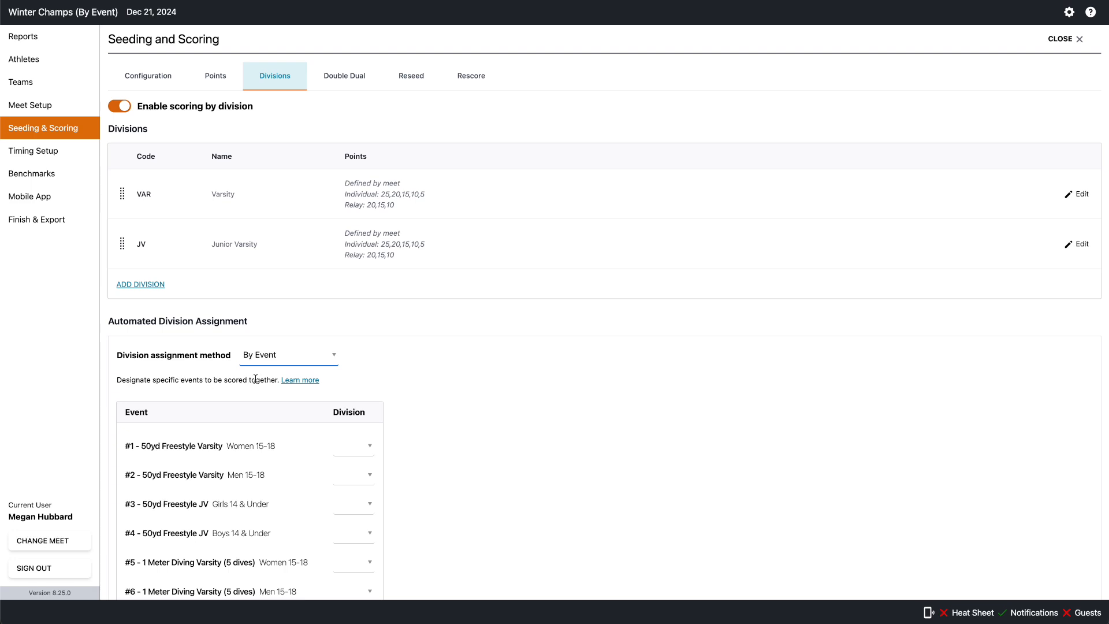
scroll(412, 376, "down", 5)
scroll(412, 376, "down", 1)
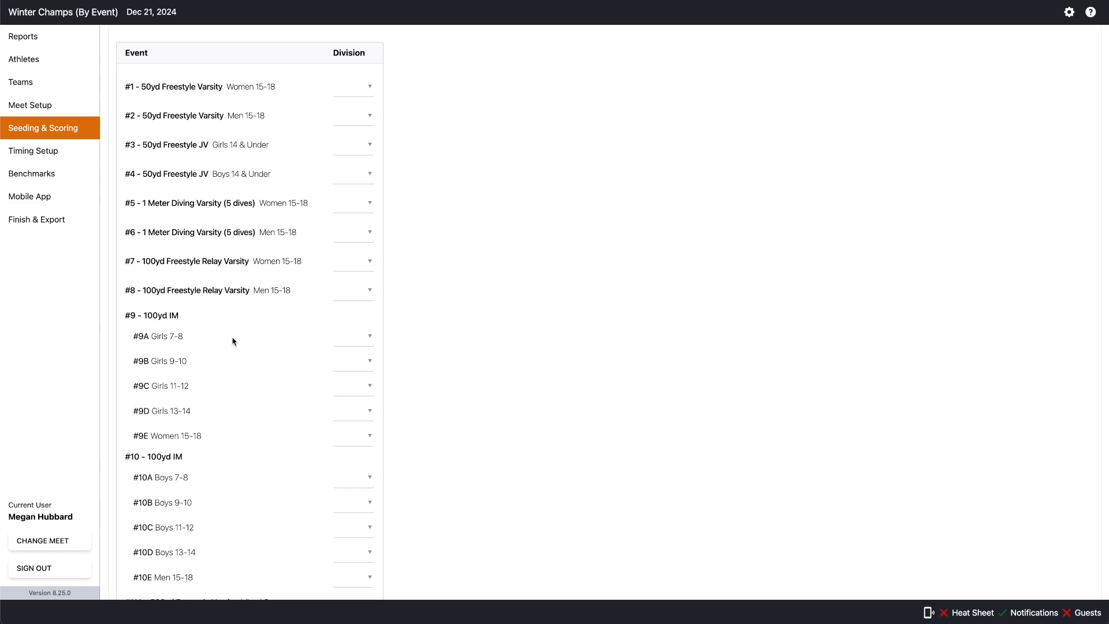
scroll(233, 341, "down", 2)
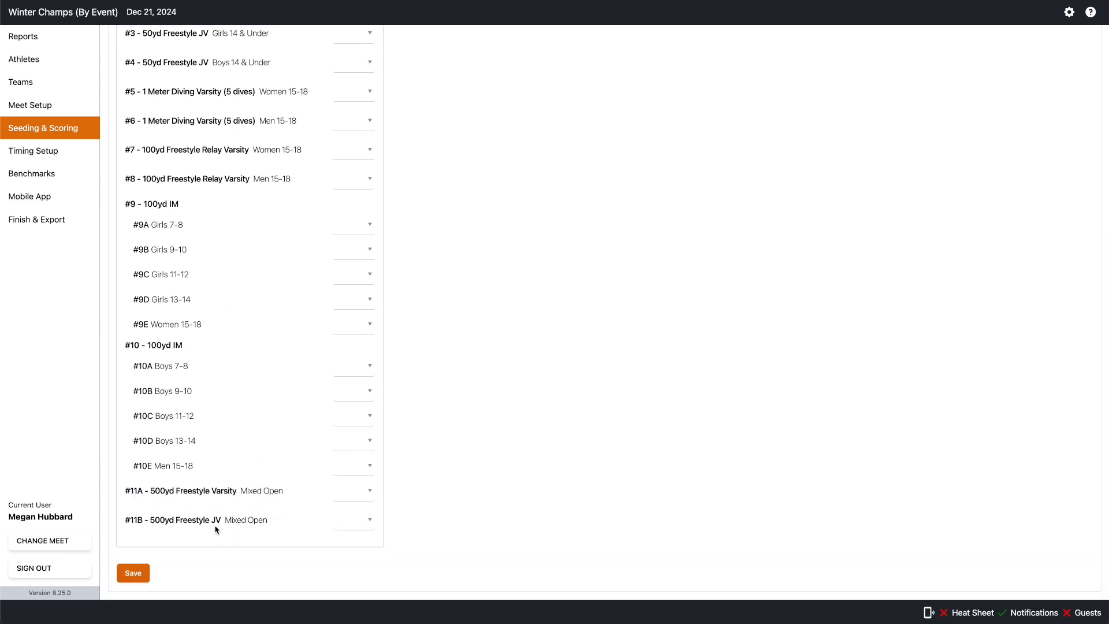
scroll(216, 528, "up", 3)
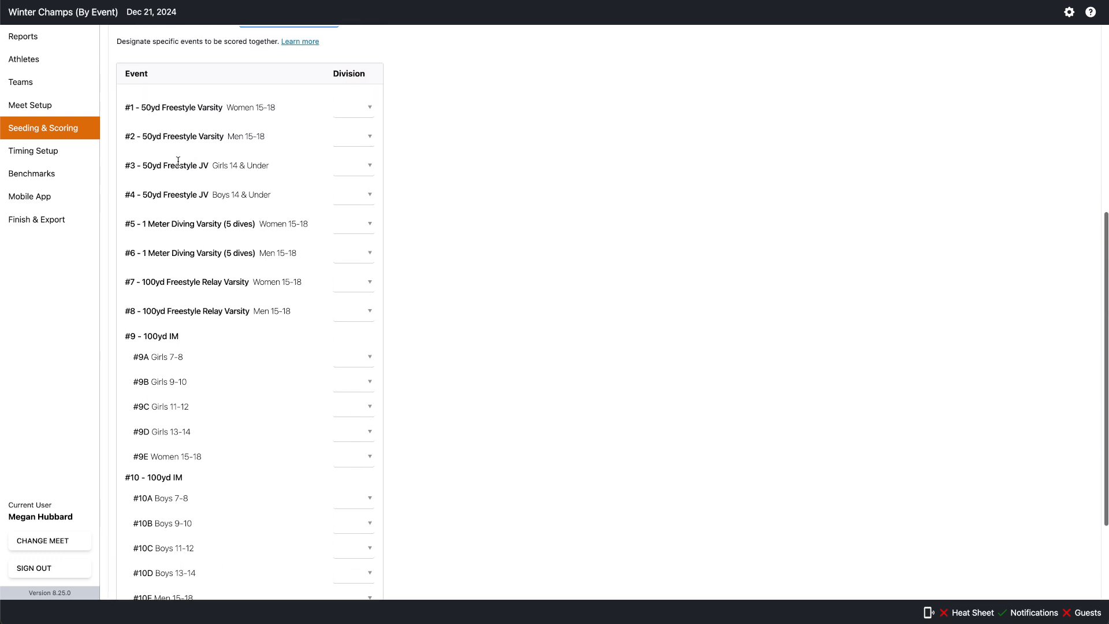
Assign 50yd Freestyle events #1 and #2 to the VAR division and events #3 and #4 to JV
left_click(361, 109)
left_click(352, 132)
left_click(349, 138)
left_click(349, 156)
left_click(351, 206)
left_click(350, 199)
left_click(353, 237)
Assign the 1 Meter Diving events #5 and #6 and the 100yd Freestyle Relay events #7 and #8 to VAR
left_click(340, 224)
left_click(348, 247)
left_click(352, 248)
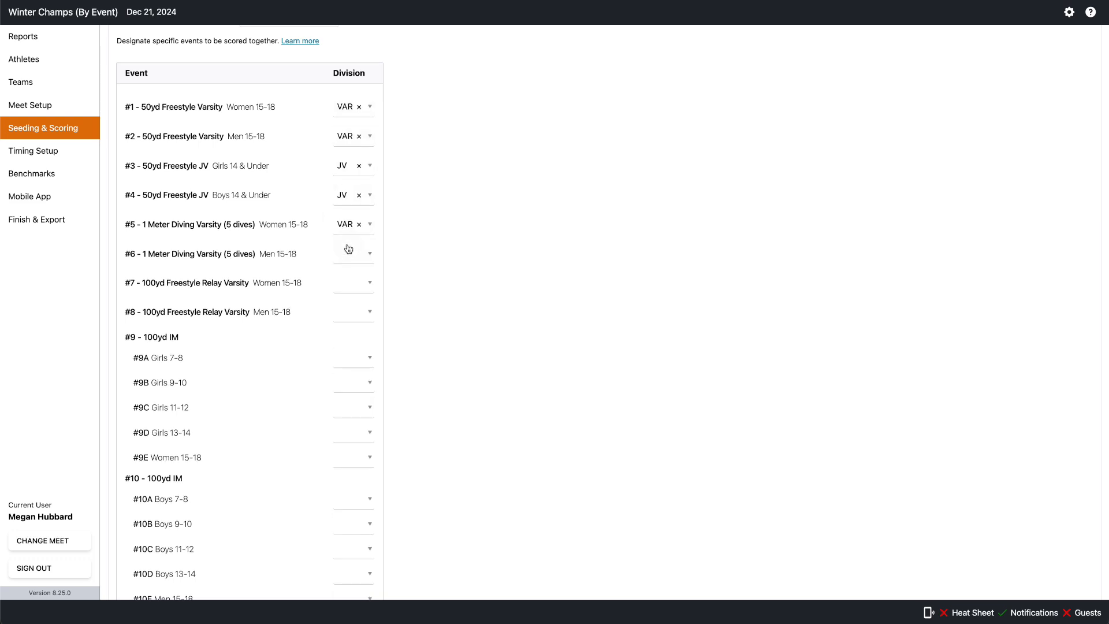
left_click(350, 280)
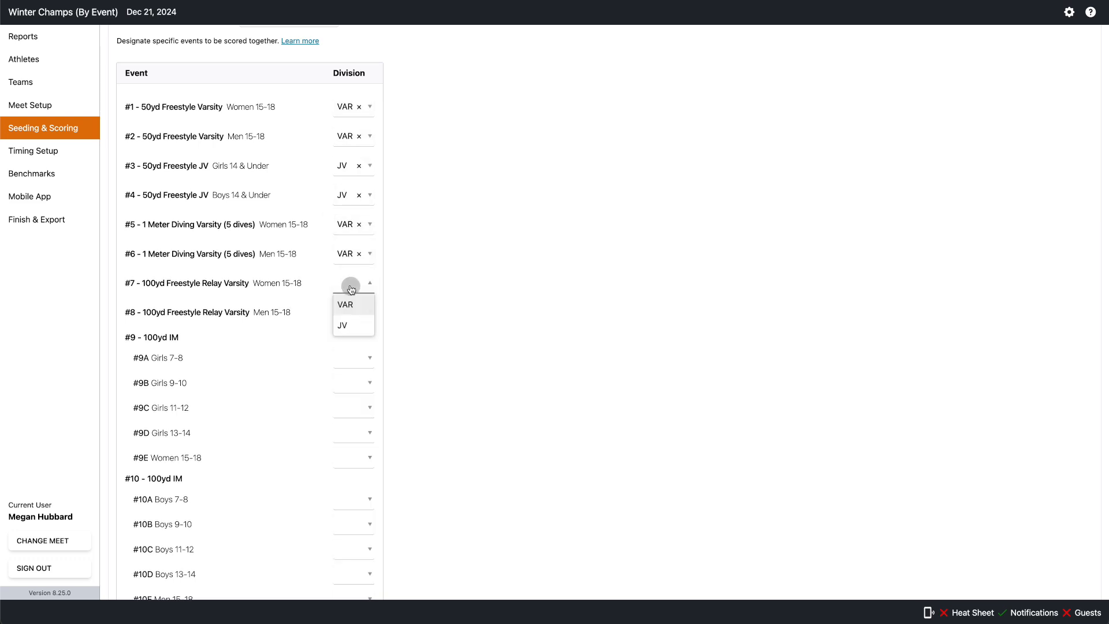
left_click(347, 301)
left_click(350, 312)
left_click(350, 328)
Assign the girls' 100yd IM events #9A, #9B and #9C to JV, and #9D and #9E to VAR
scroll(430, 315, "down", 3)
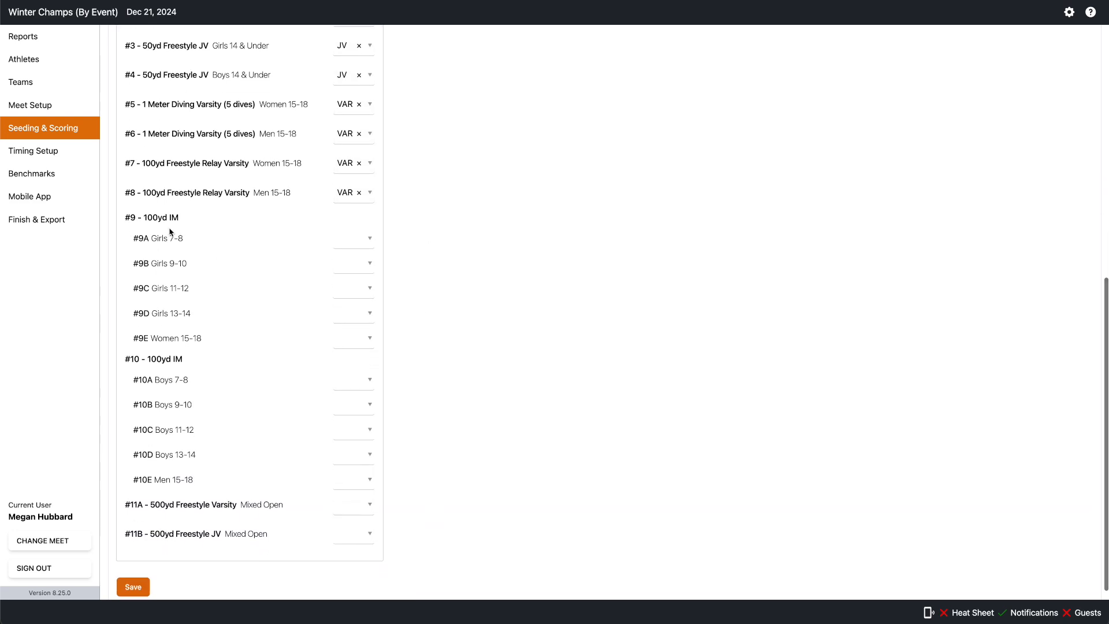
left_click(356, 337)
key("Escape")
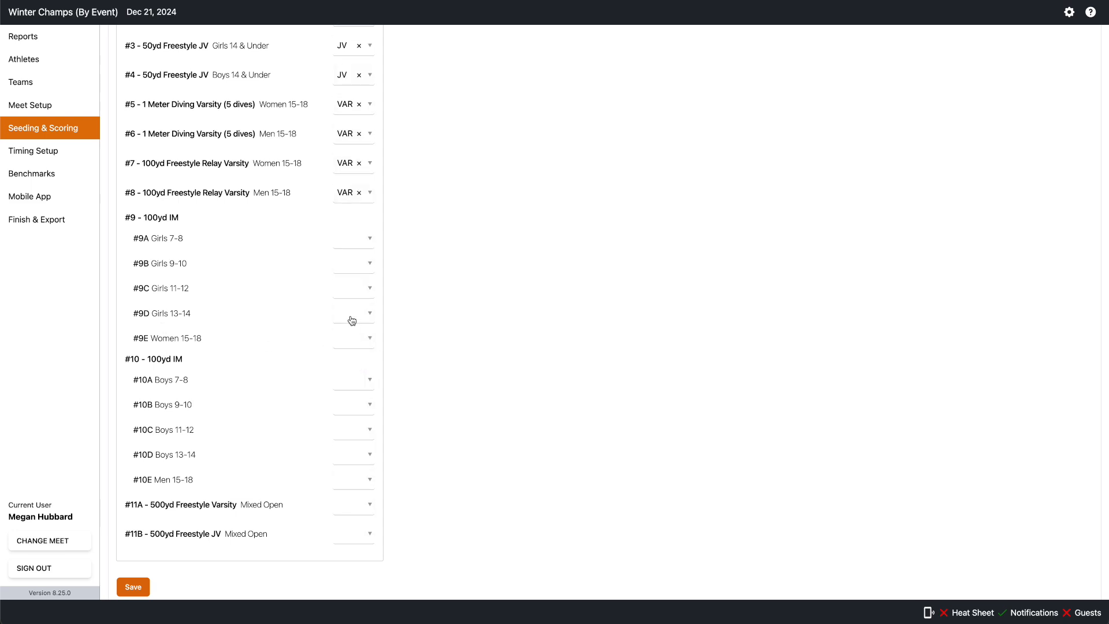
left_click(350, 317)
left_click(353, 338)
left_click(352, 290)
left_click(351, 331)
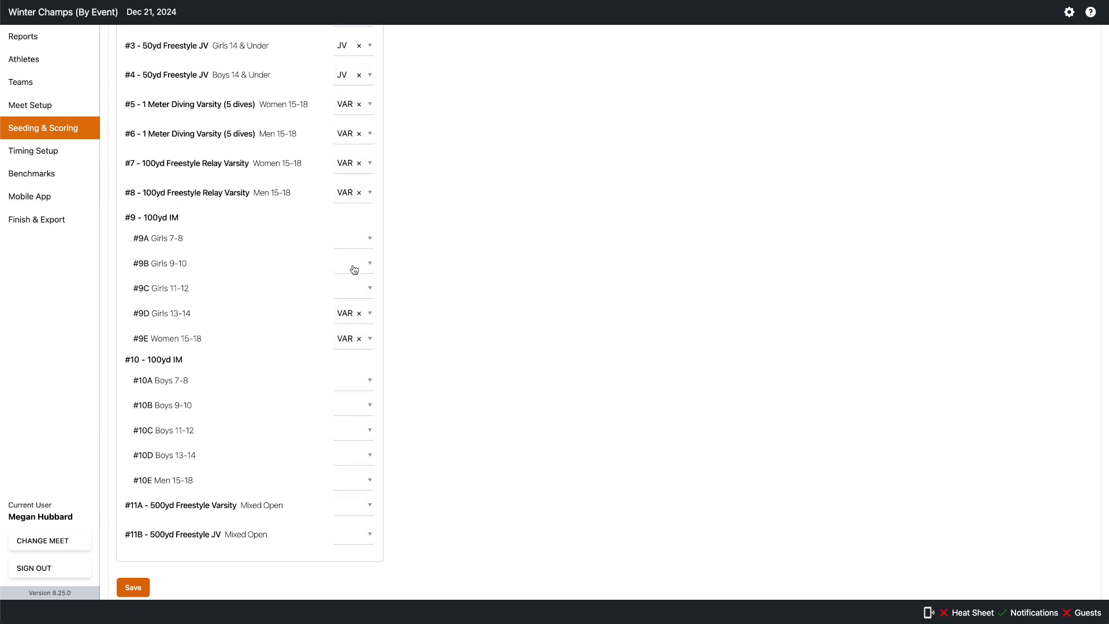
left_click(353, 267)
left_click(349, 302)
left_click(354, 239)
left_click(357, 277)
Assign the boys' 100yd IM events #10A, #10B and #10C to JV, and #10D and #10E to VAR
left_click(352, 382)
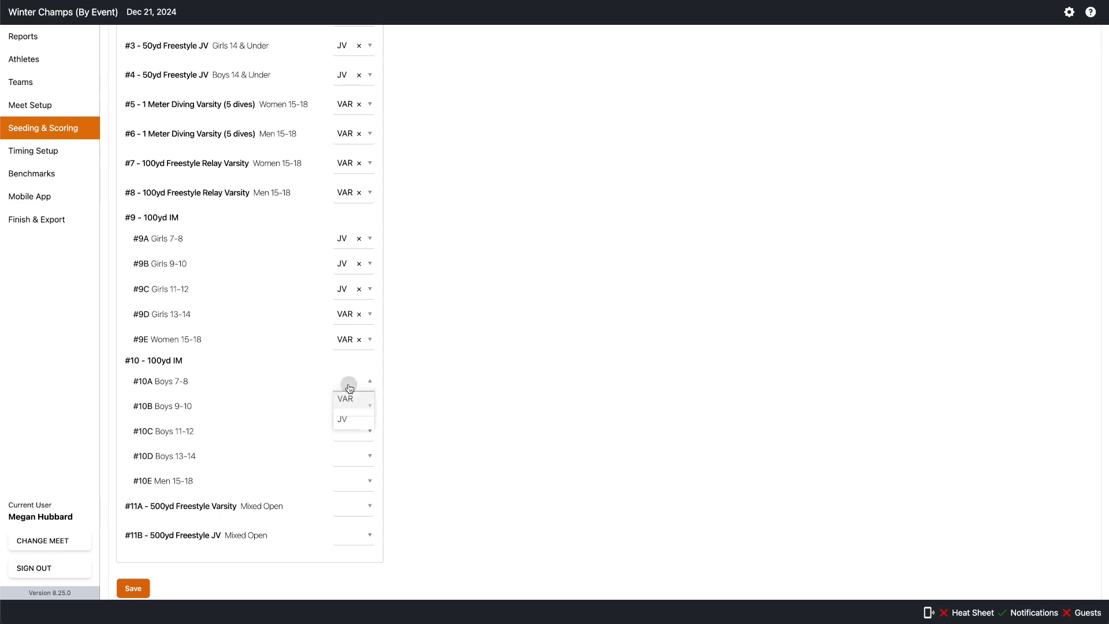
left_click(347, 423)
left_click(349, 405)
left_click(351, 448)
left_click(349, 433)
left_click(349, 470)
left_click(347, 458)
left_click(348, 500)
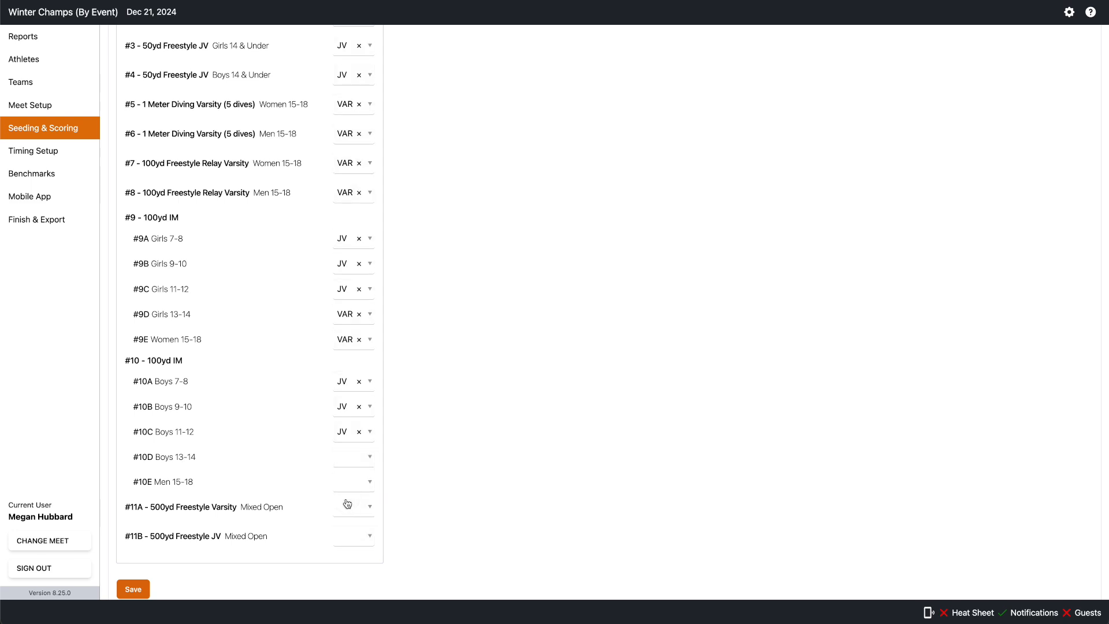
left_click(346, 458)
left_click(347, 479)
left_click(348, 489)
left_click(348, 502)
Assign 500yd Freestyle events #11A and #11B to VAR and save the division assignments
left_click(349, 511)
left_click(351, 530)
left_click(353, 538)
left_click(348, 555)
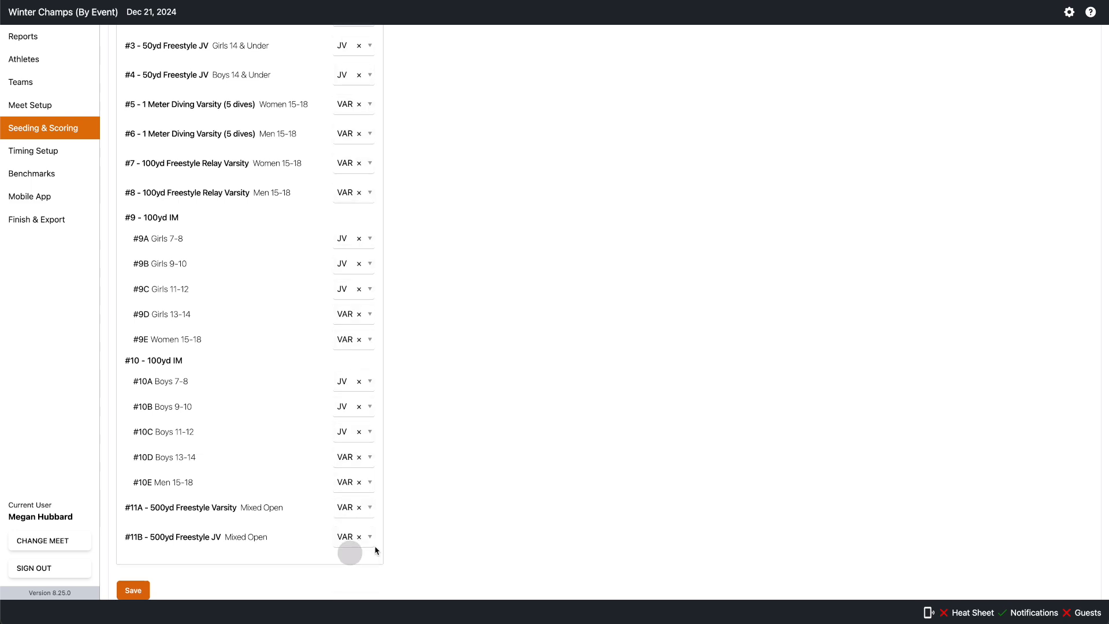
scroll(462, 302, "down", 1)
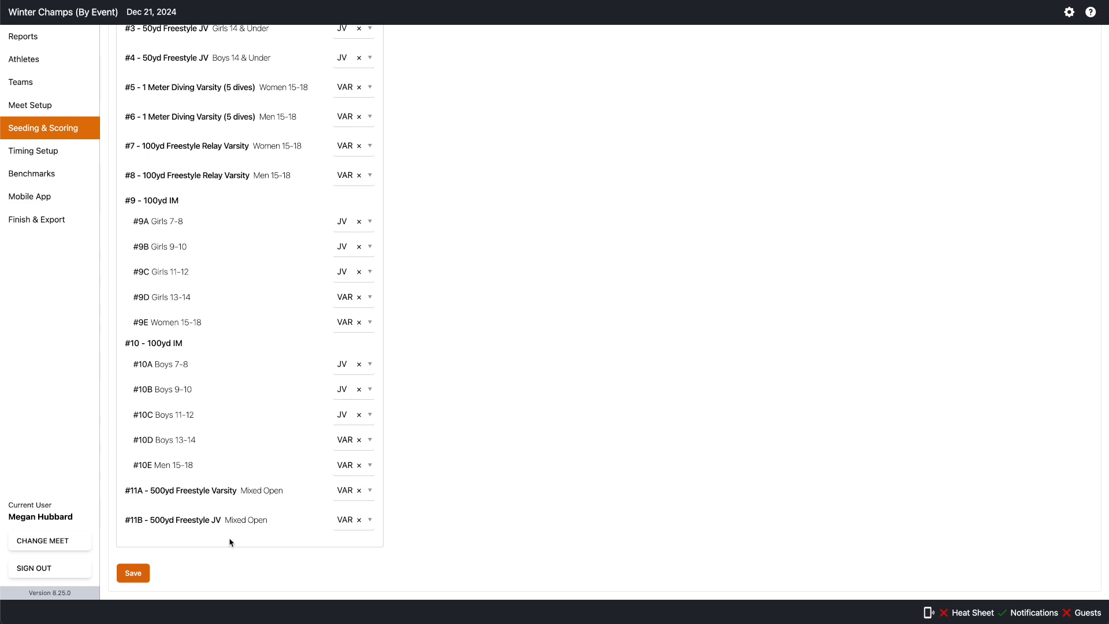
left_click(133, 577)
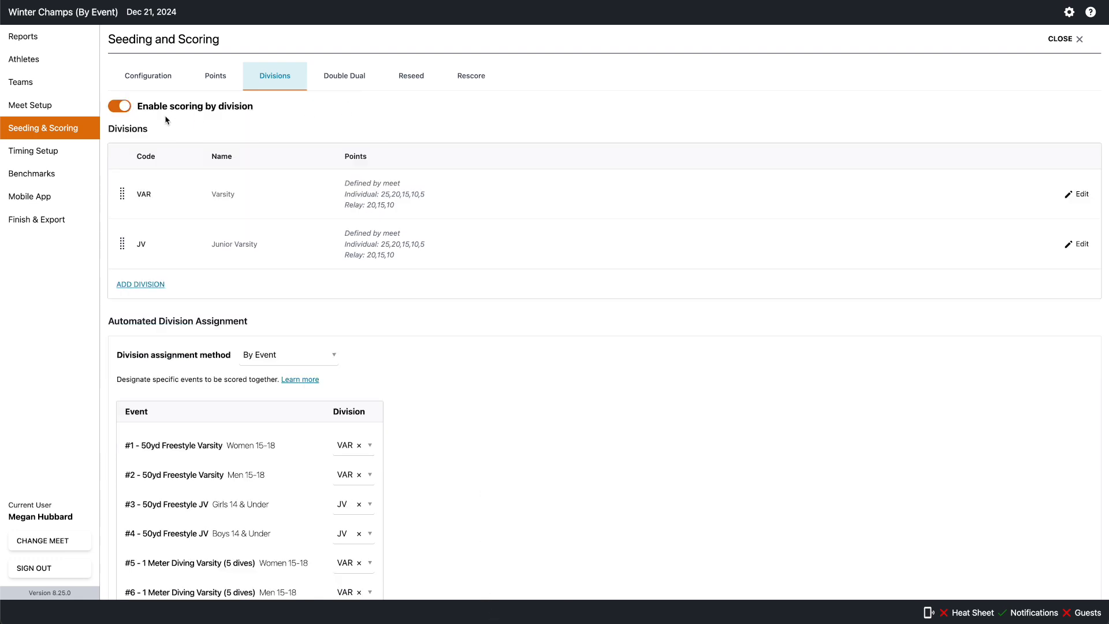
Close the settings and check the division shown for each entry in events 1, 3 and 5
left_click(1071, 40)
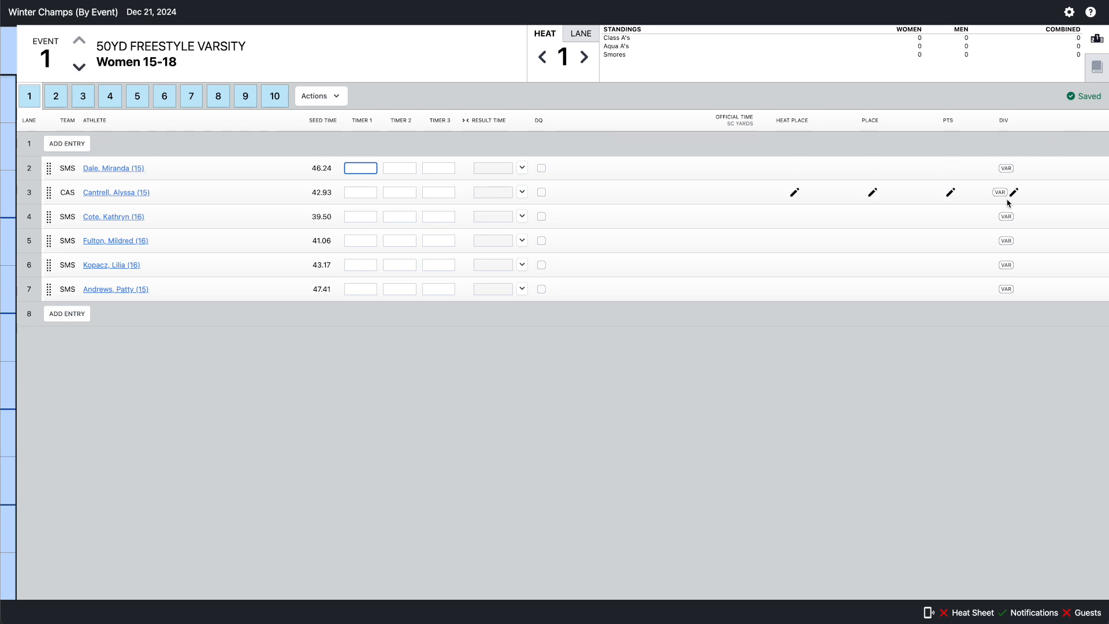
left_click(8, 108)
left_click(8, 169)
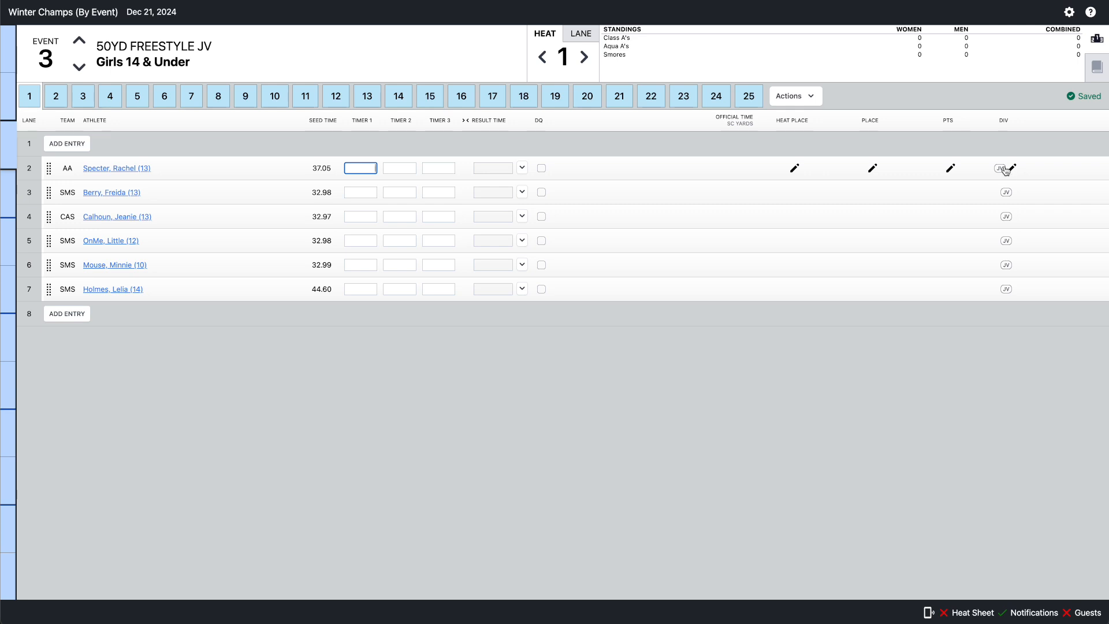
left_click(6, 242)
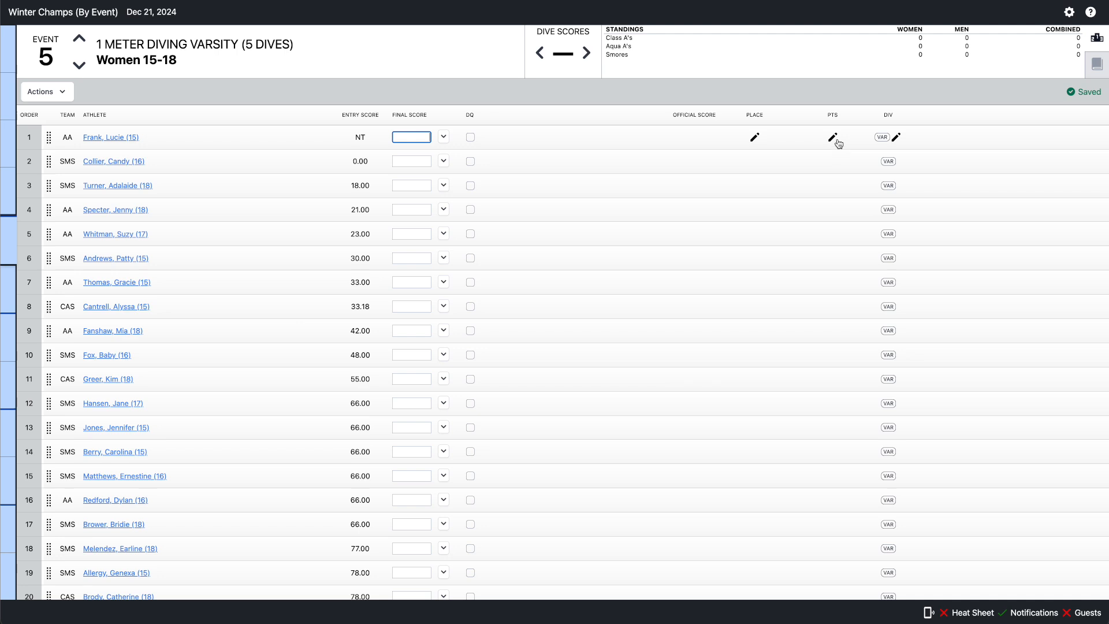
Change the division of the first three entries in women's 1 meter diving event 5 to JV
left_click(898, 139)
left_click(890, 153)
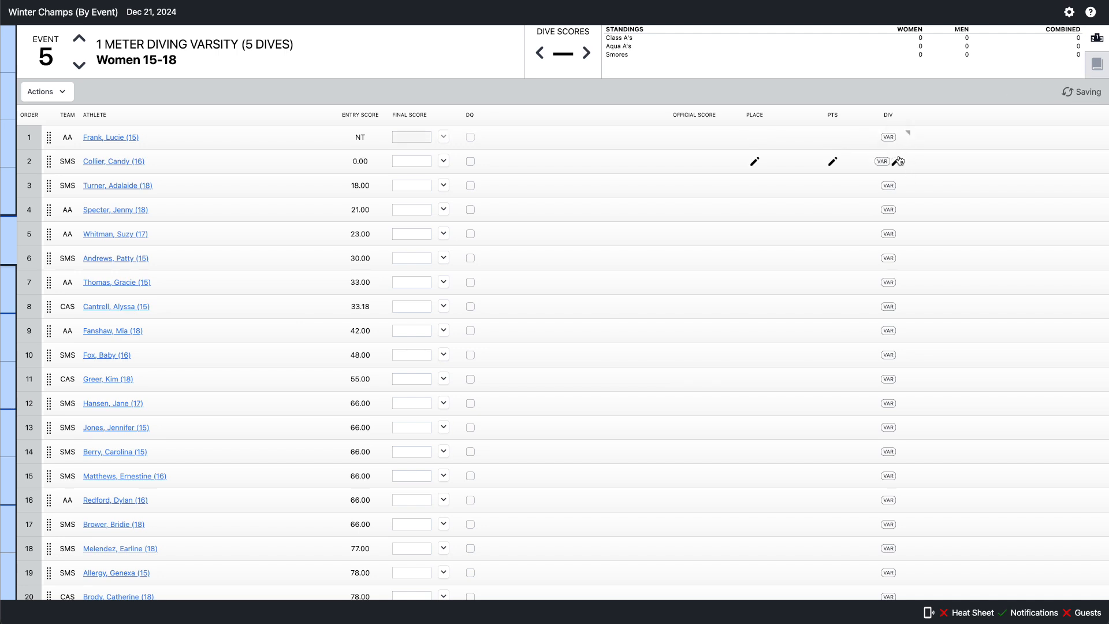
left_click(896, 161)
left_click(890, 179)
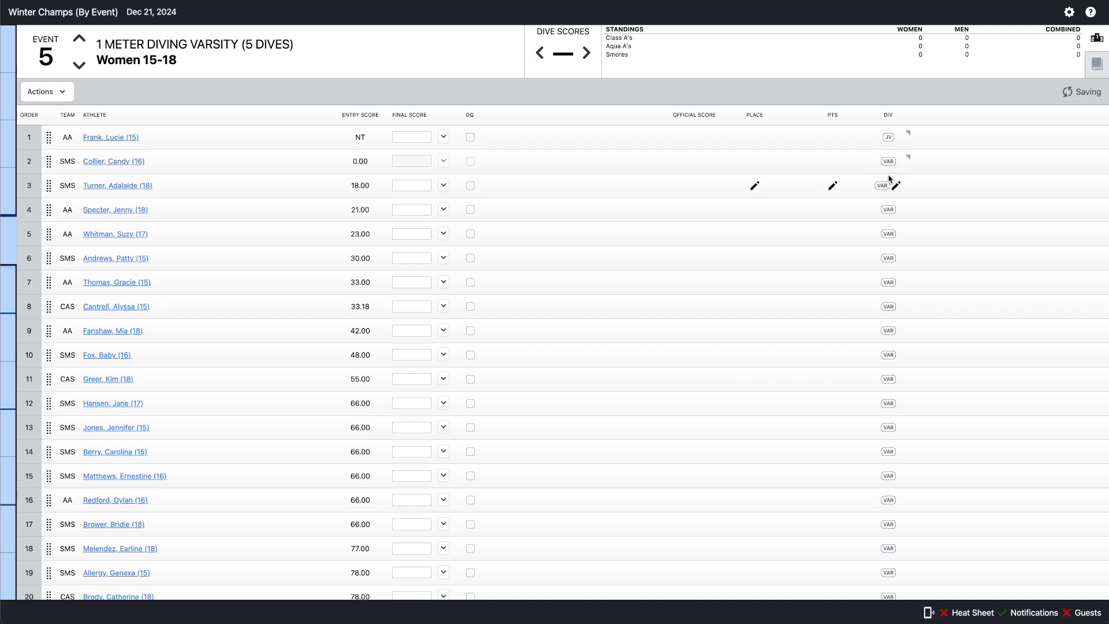
left_click(897, 186)
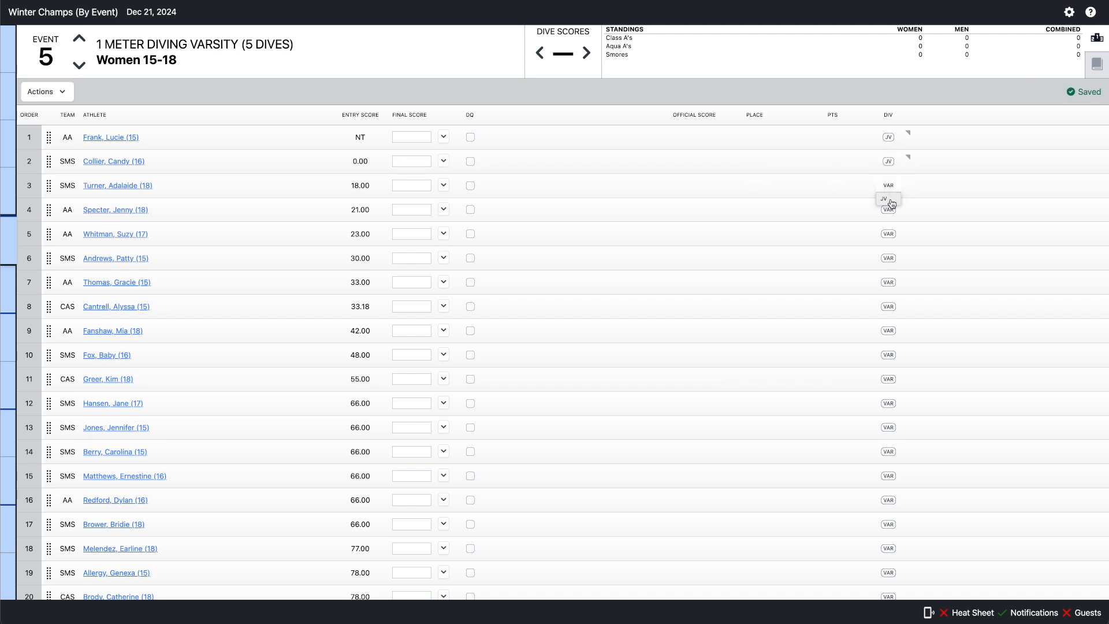
left_click(883, 201)
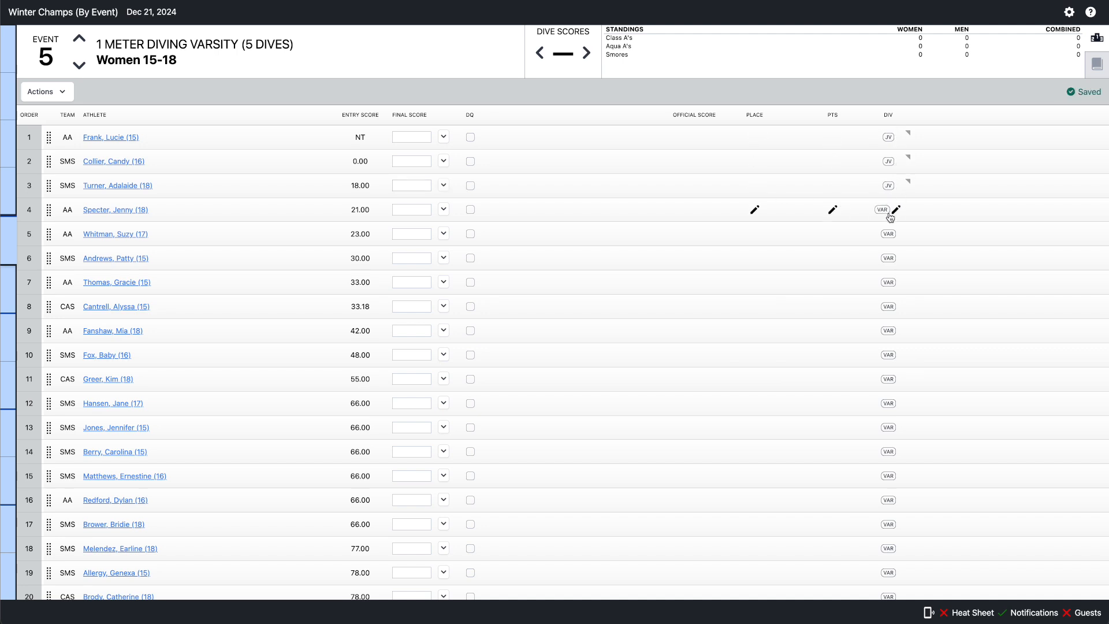
Change the division of the first three entries in men's 1 meter diving event 6 to JV
left_click(8, 290)
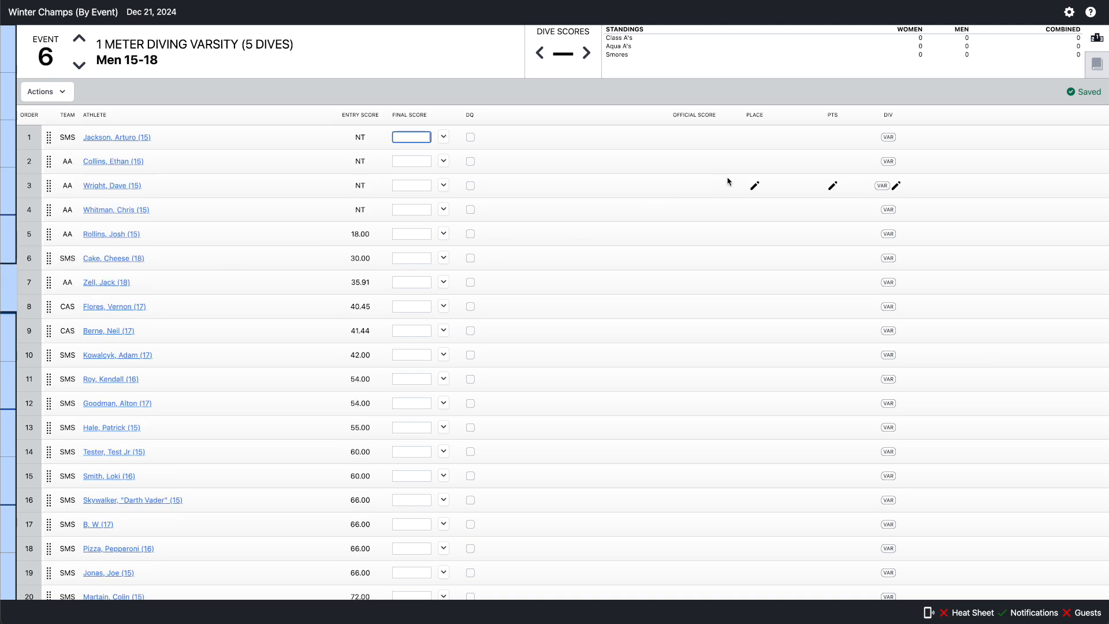
left_click(895, 137)
left_click(890, 152)
left_click(896, 159)
left_click(888, 176)
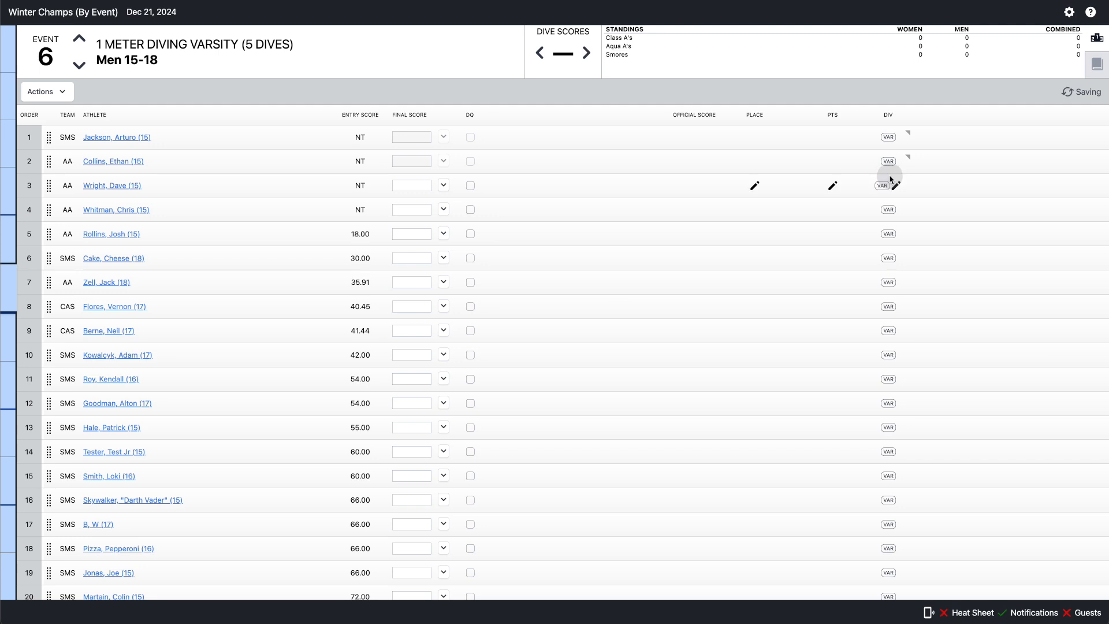
left_click(898, 186)
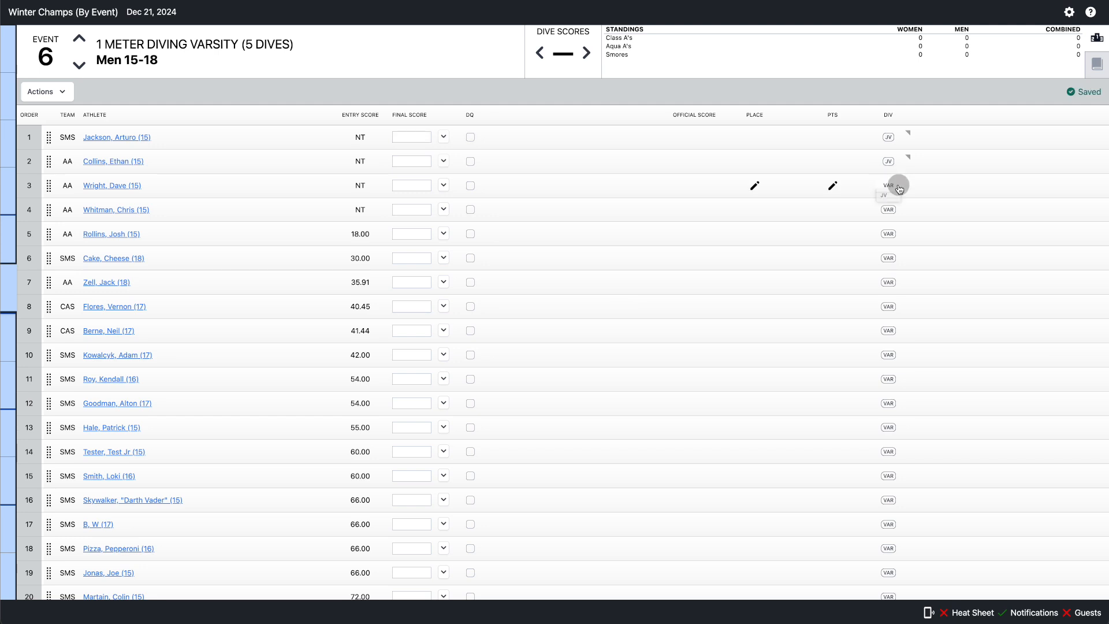
left_click(888, 199)
Open the psych sheet report and look over the division label beside each event
left_click(1070, 12)
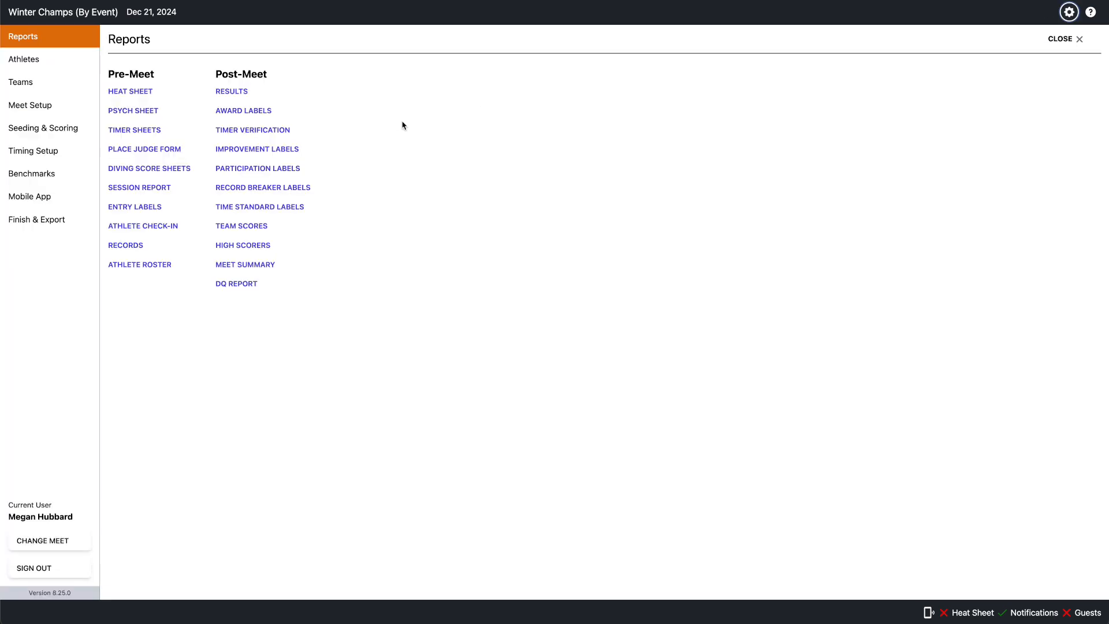
left_click(129, 92)
left_click(132, 110)
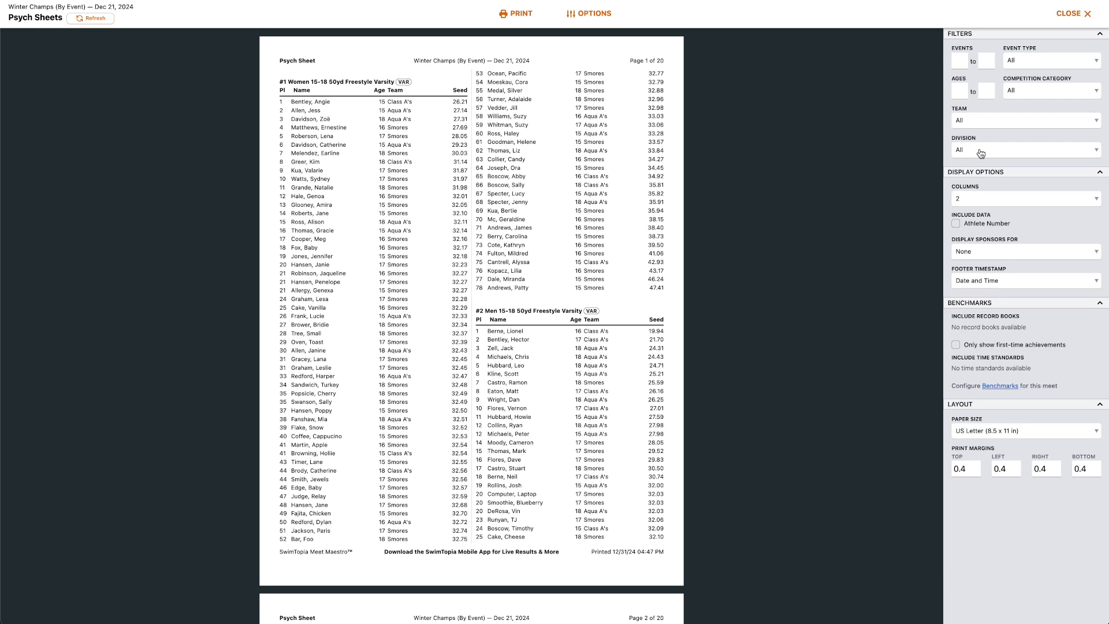
scroll(654, 249, "down", 4)
scroll(654, 248, "up", 4)
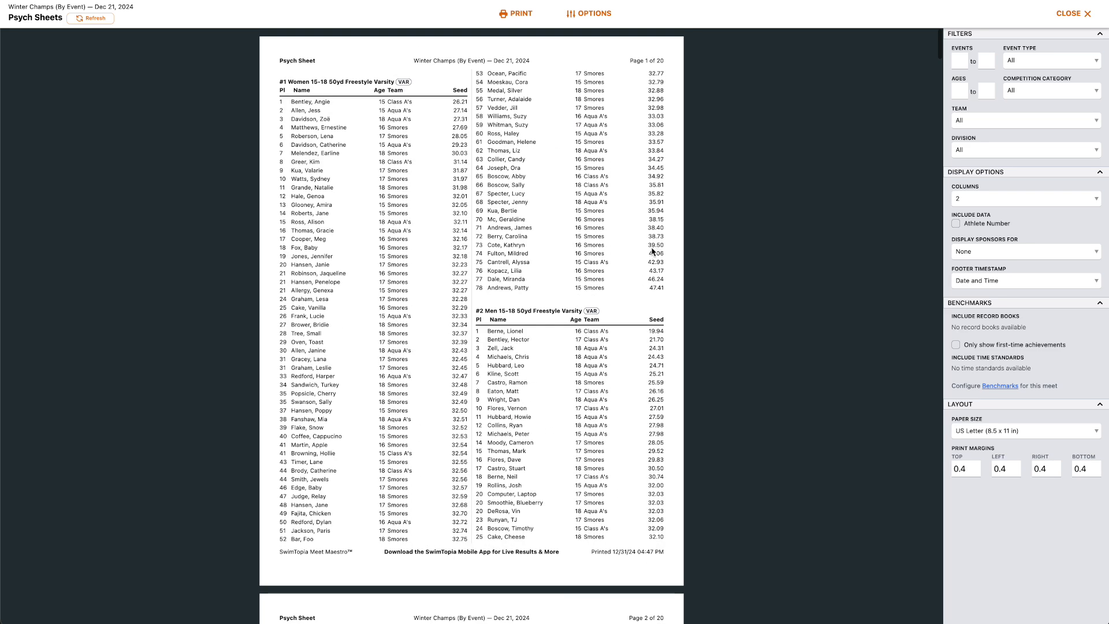
Filter the psych sheet to the JV Junior Varsity division, review its pages and close the report
left_click(956, 151)
left_click(985, 178)
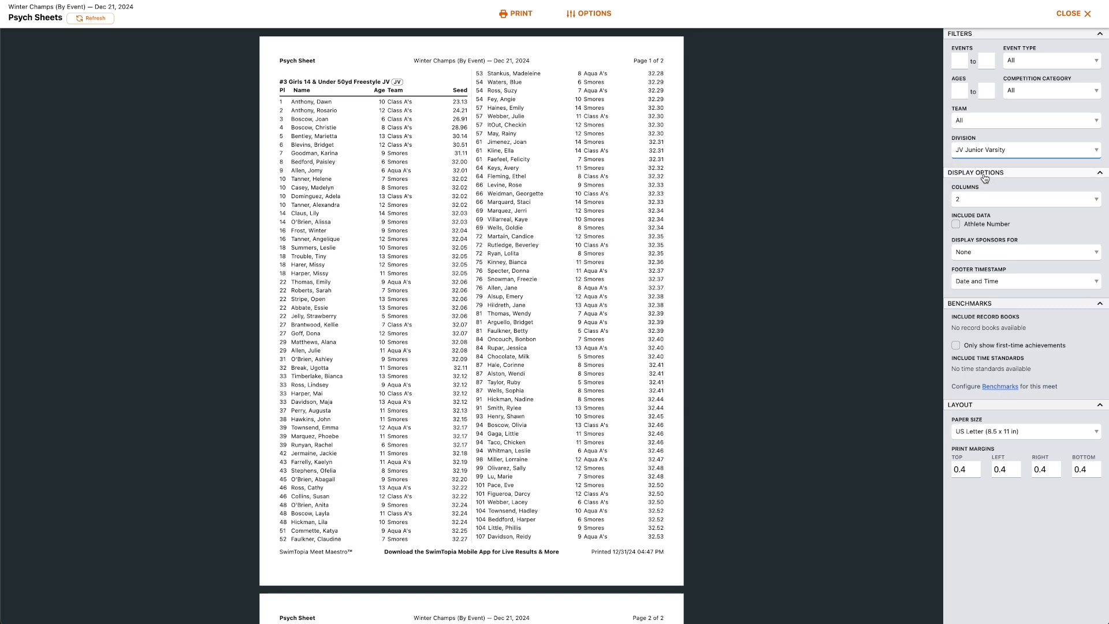
scroll(715, 232, "down", 1)
scroll(715, 232, "down", 16)
scroll(715, 232, "down", 18)
left_click(1073, 14)
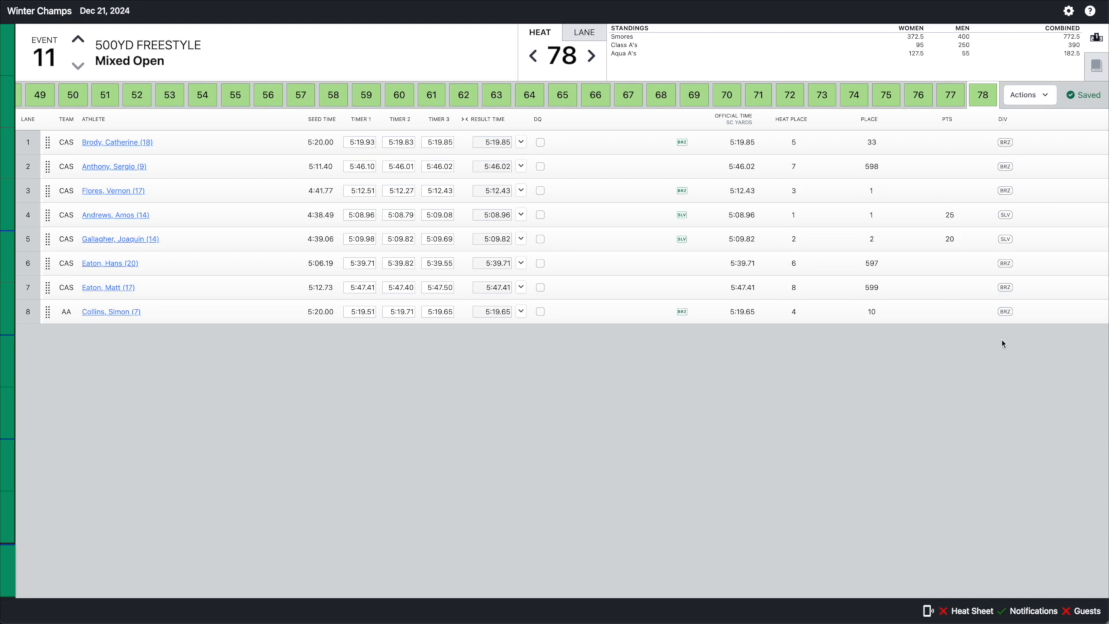
Open the results report for the Winter Champs meet and filter it to the GLD Gold division
mouse_move(1033, 215)
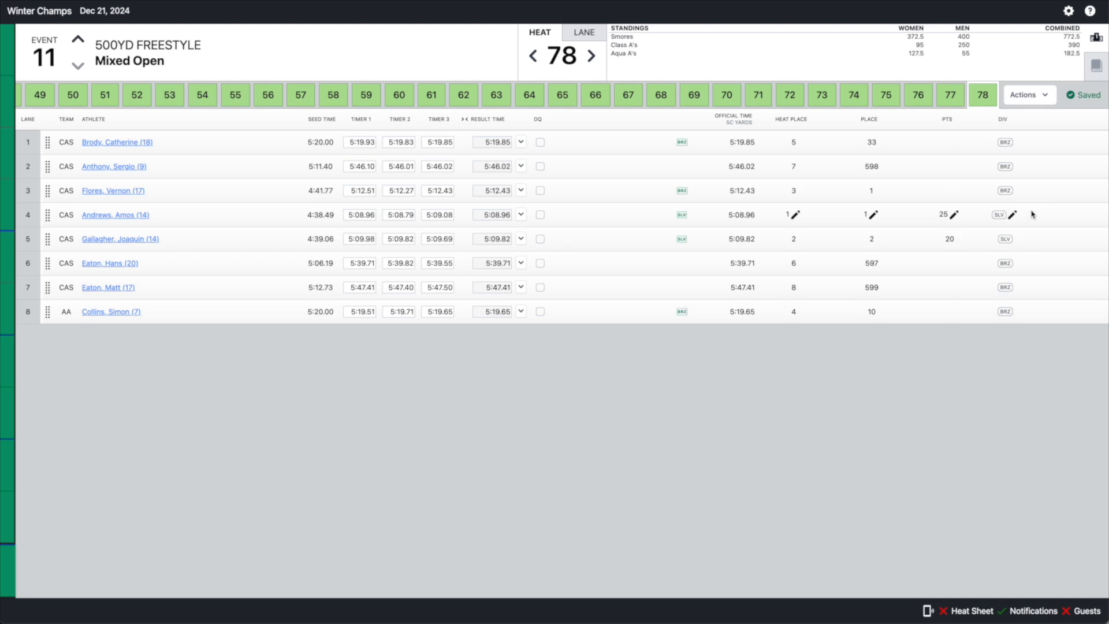
left_click(1067, 12)
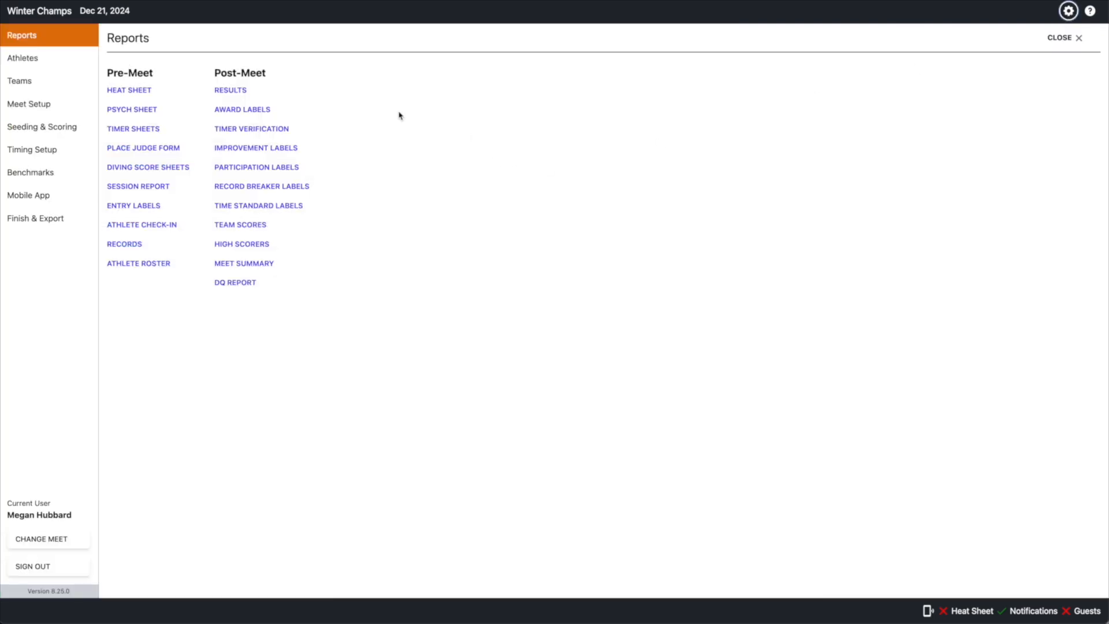
left_click(225, 91)
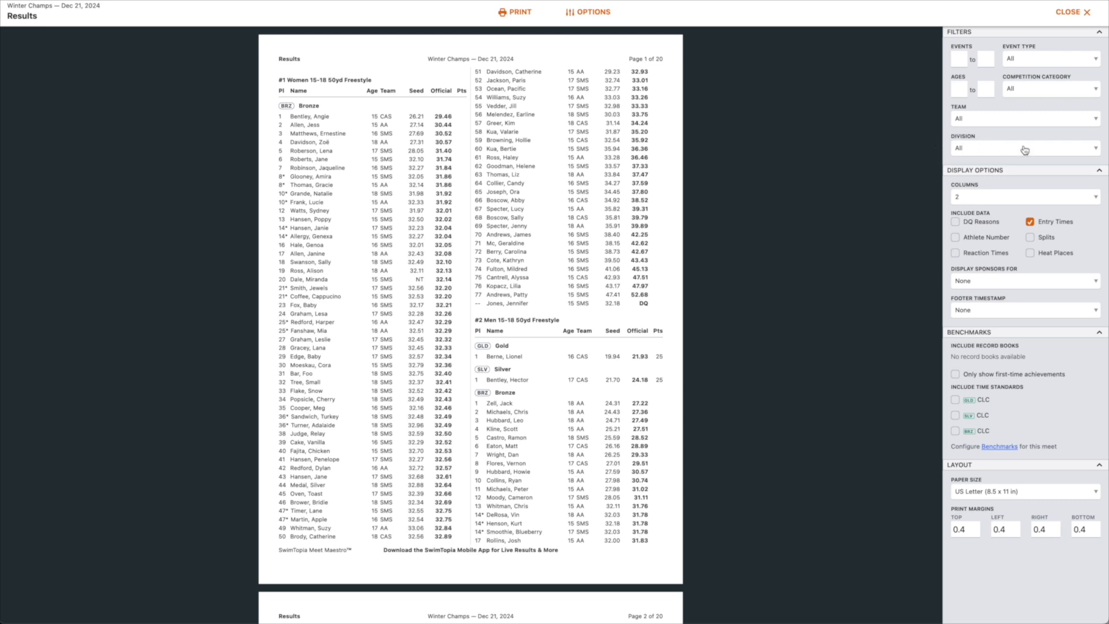
left_click(982, 152)
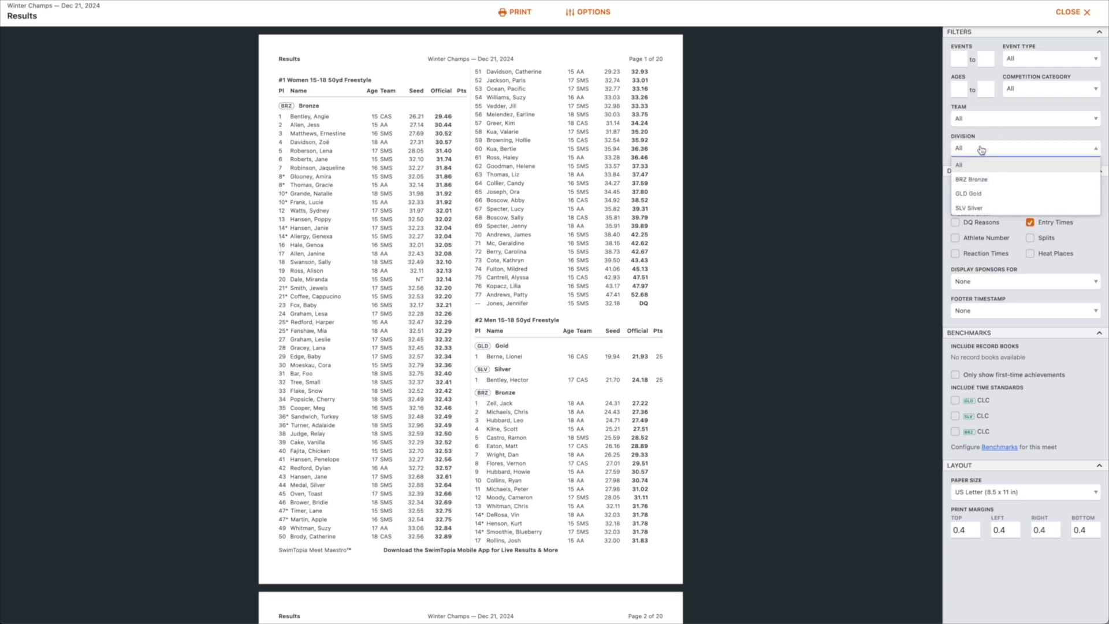
left_click(975, 194)
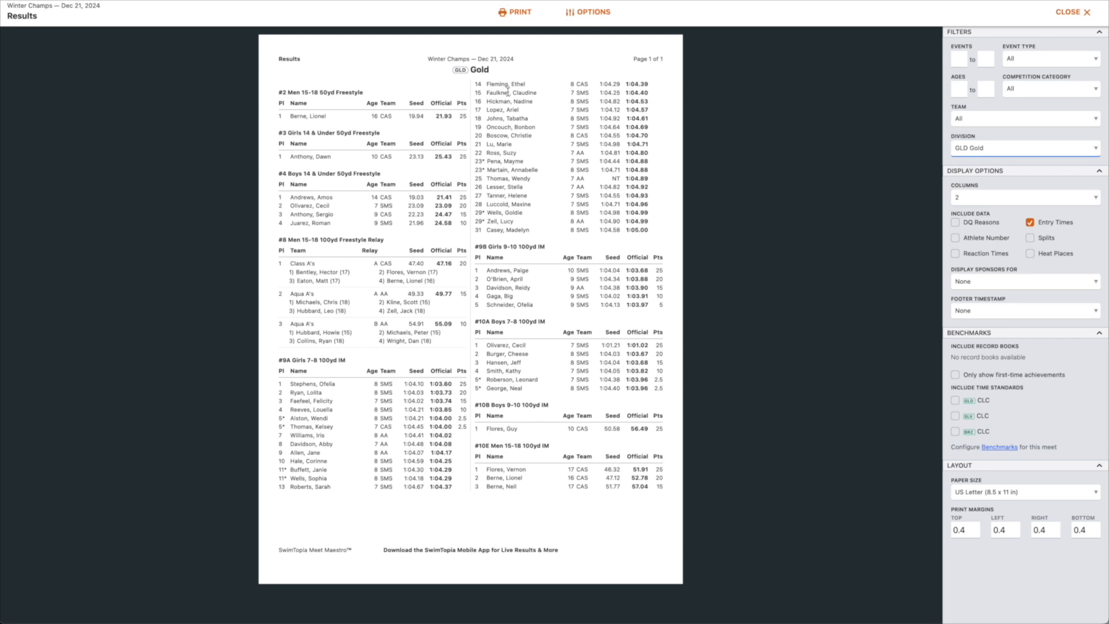
View the results for the SLV Silver division and for the BRZ Bronze division, and close the report
left_click(970, 147)
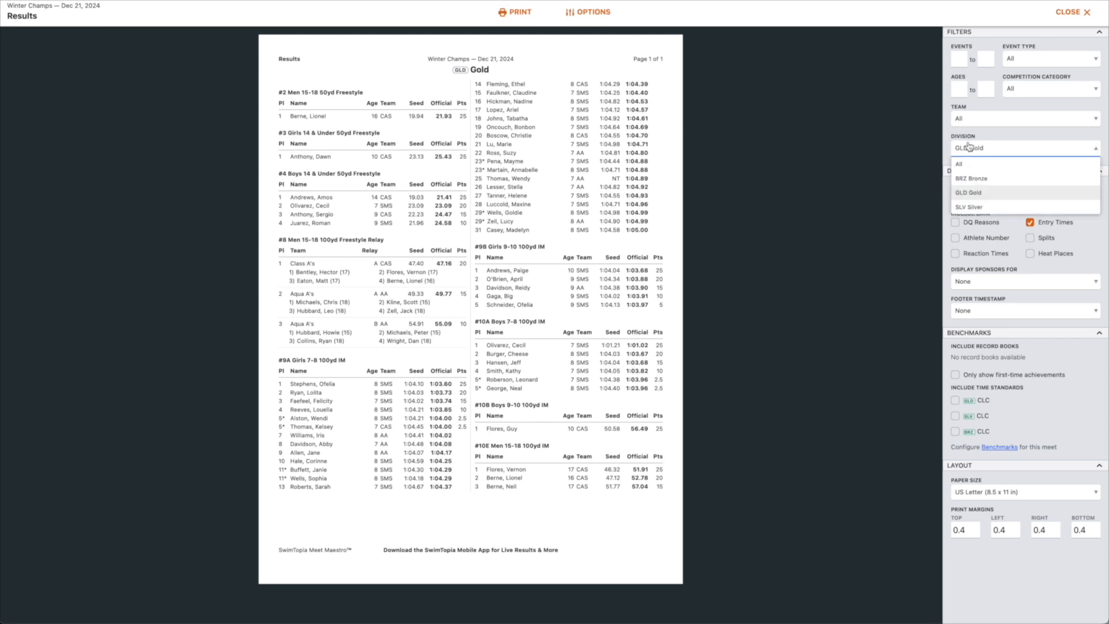
left_click(972, 206)
scroll(595, 194, "down", 15)
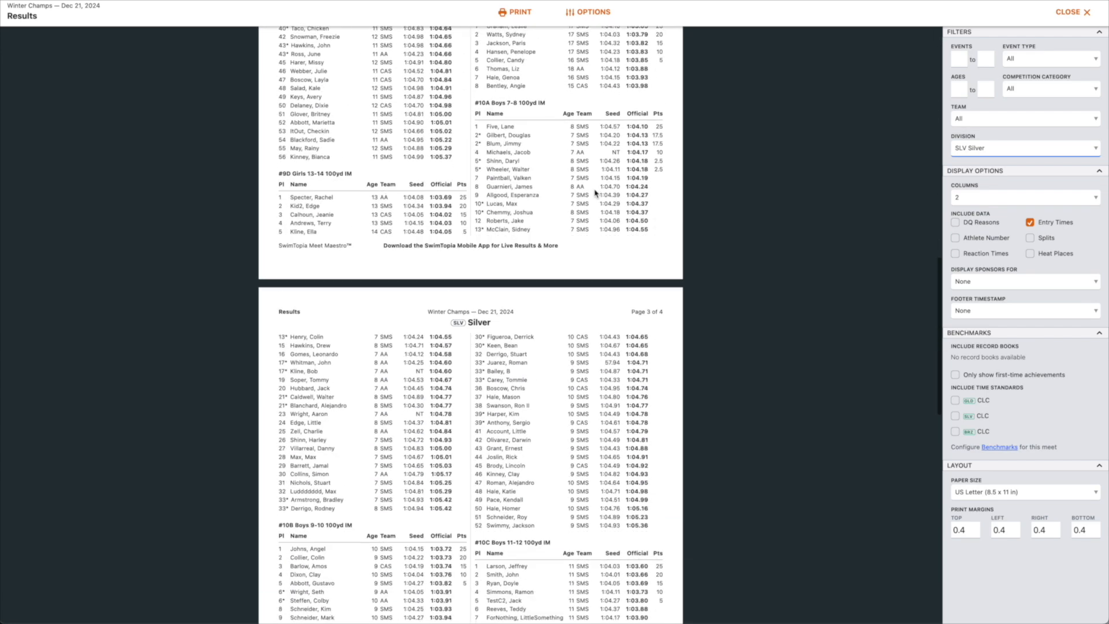
left_click(982, 147)
left_click(969, 179)
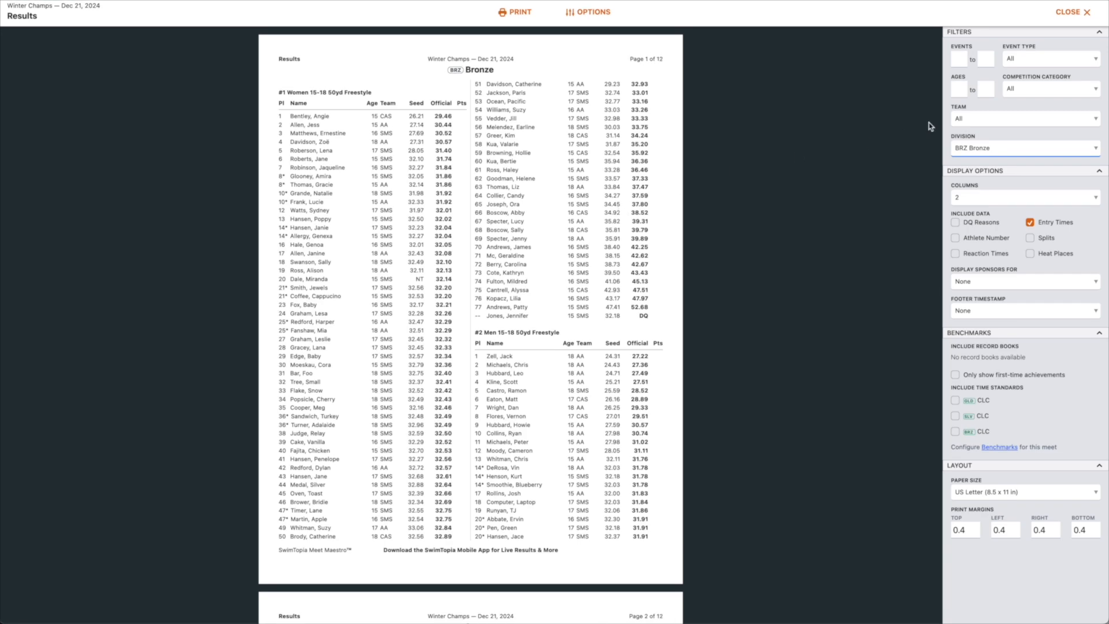
left_click(1083, 12)
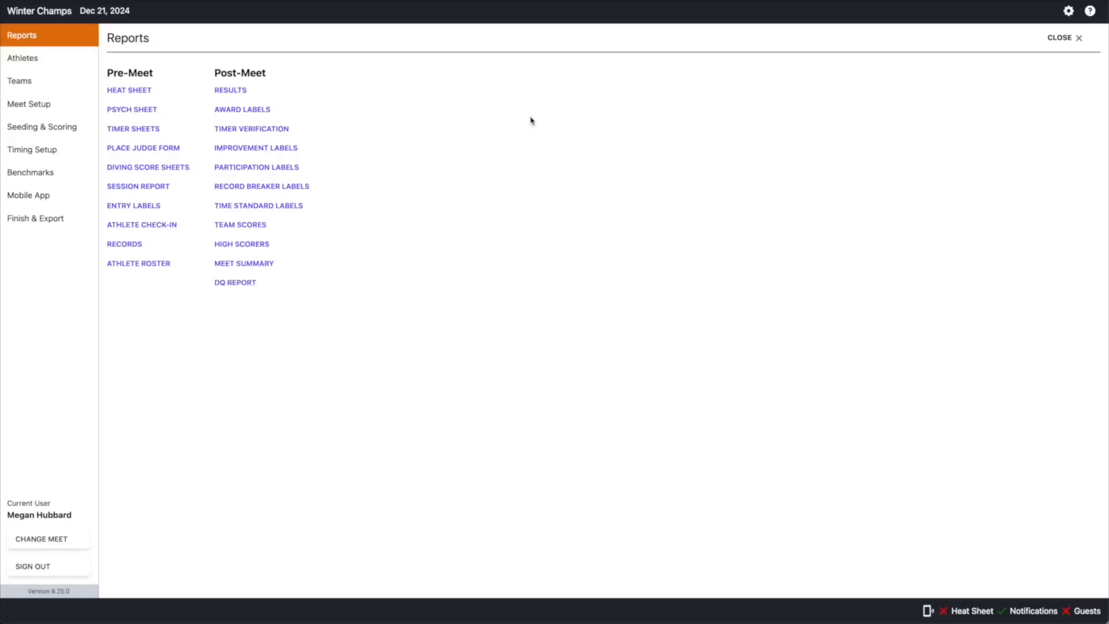
Open the team scores report and compare it without and with grouping by division
left_click(254, 110)
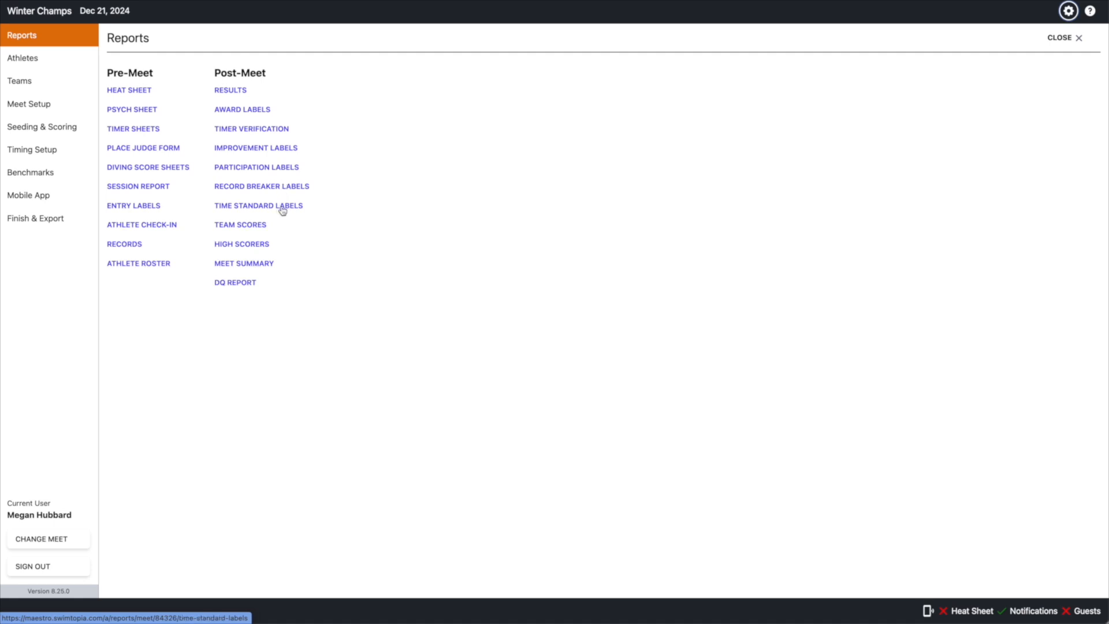
left_click(233, 226)
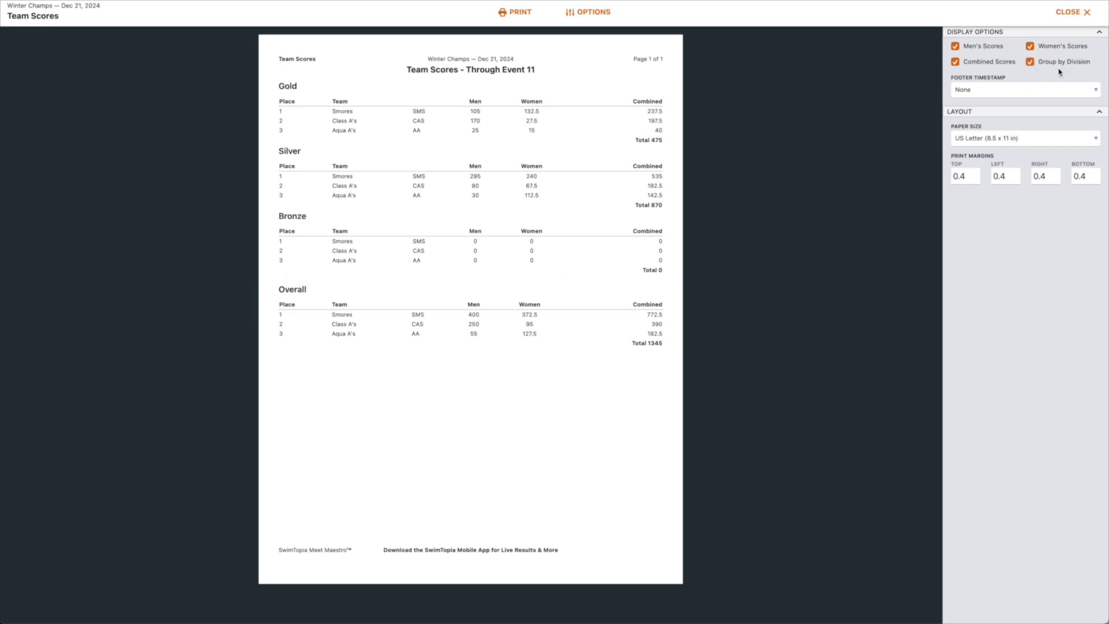
left_click(1030, 62)
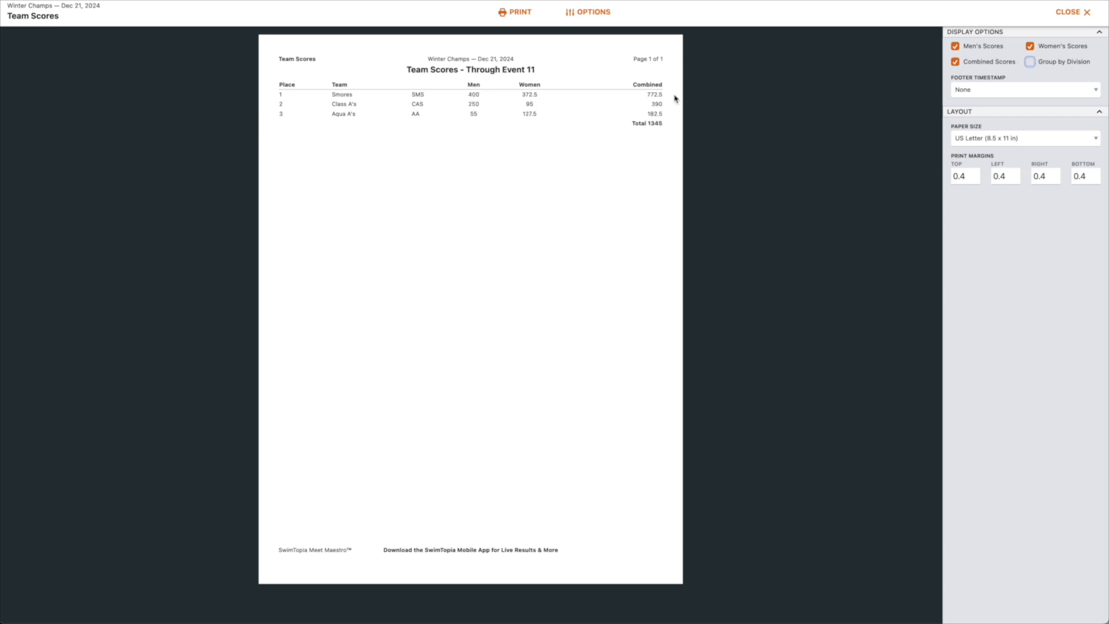
left_click(1031, 63)
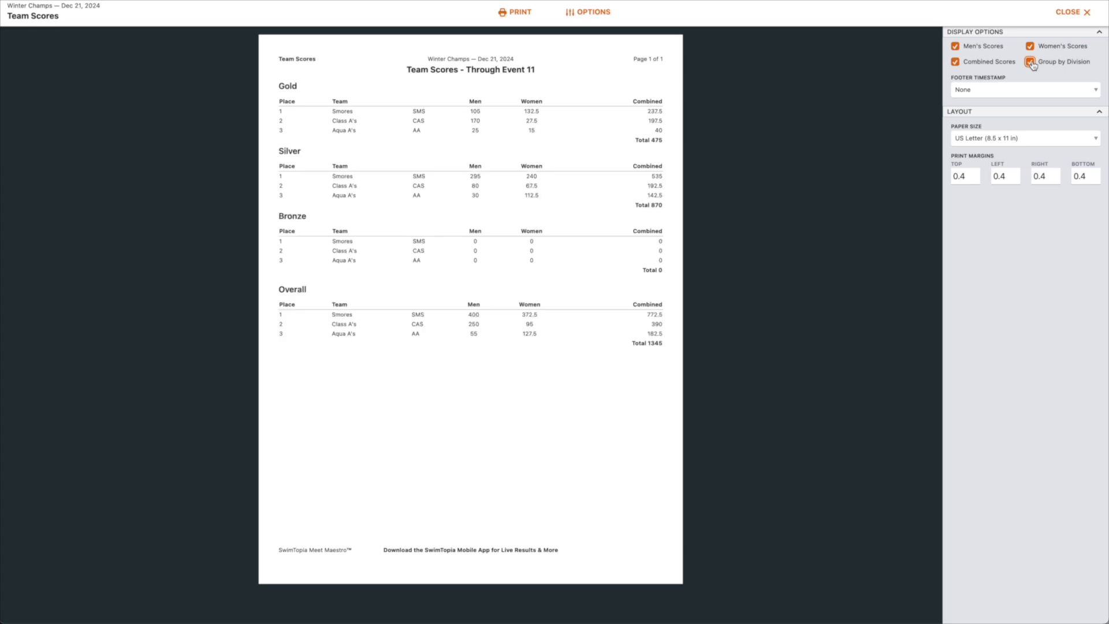
Try hiding the men's, women's and combined scores in the team scores report, restore all three and close the report
left_click(956, 47)
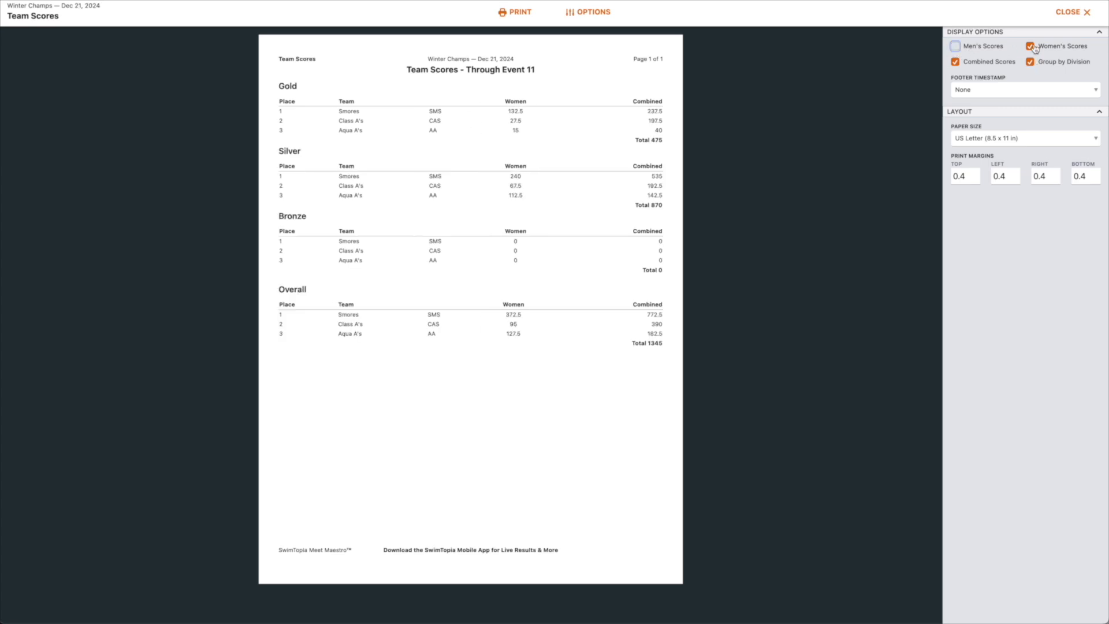
left_click(1031, 46)
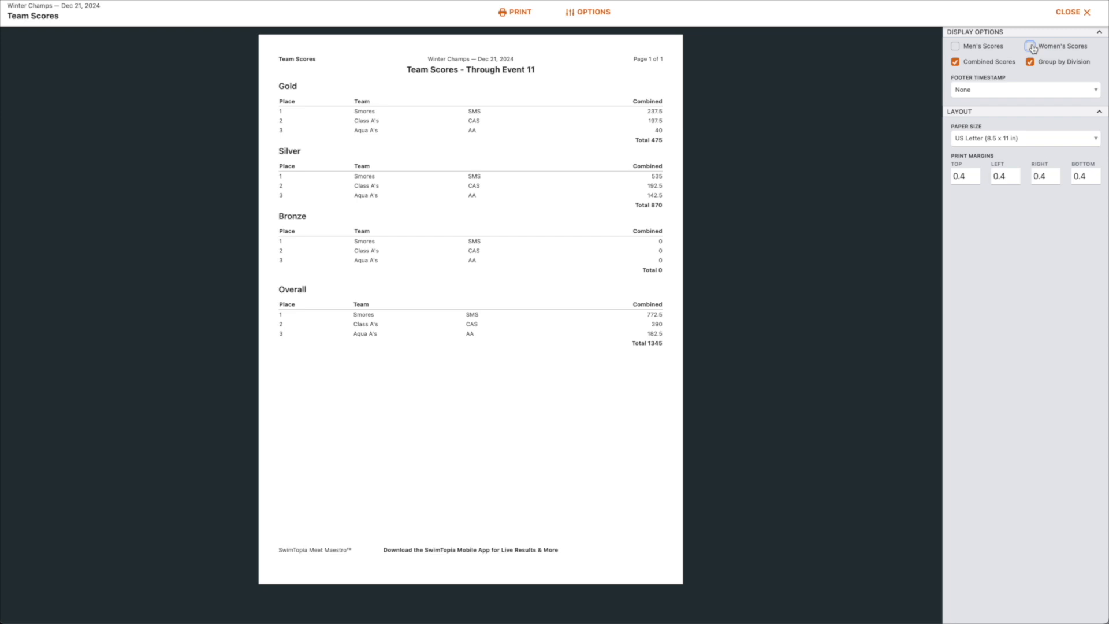
left_click(1031, 47)
left_click(956, 62)
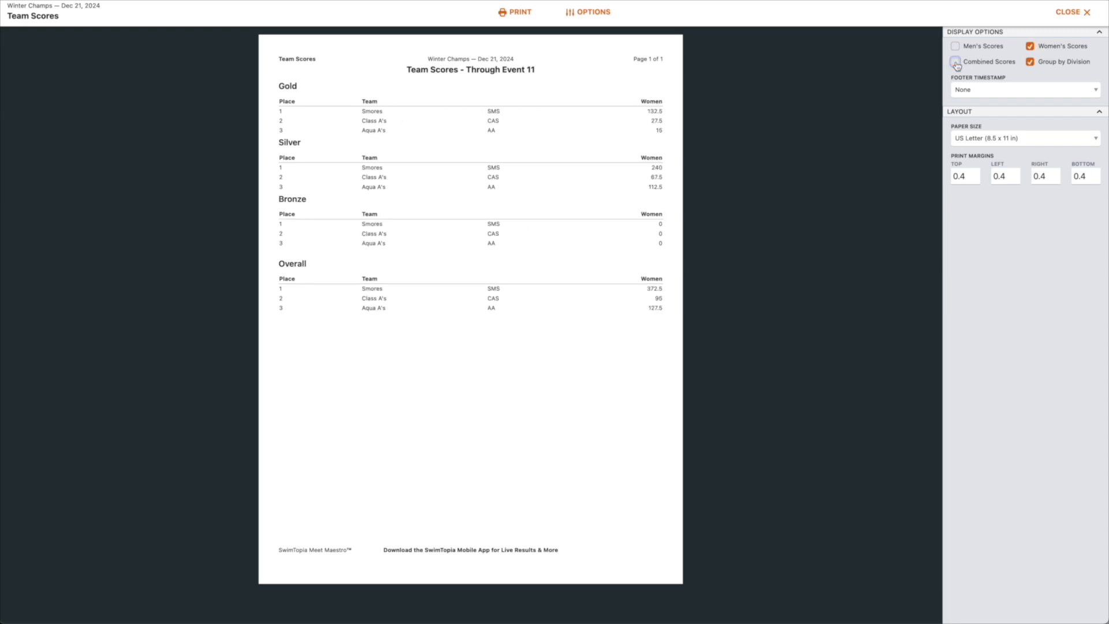
left_click(956, 47)
left_click(956, 63)
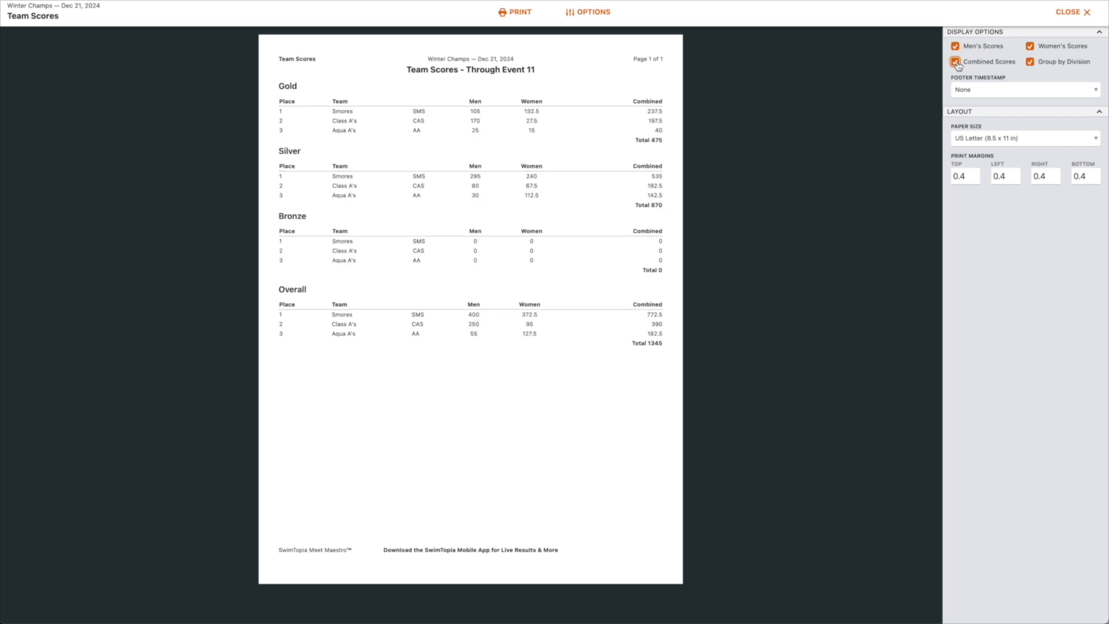
left_click(1073, 12)
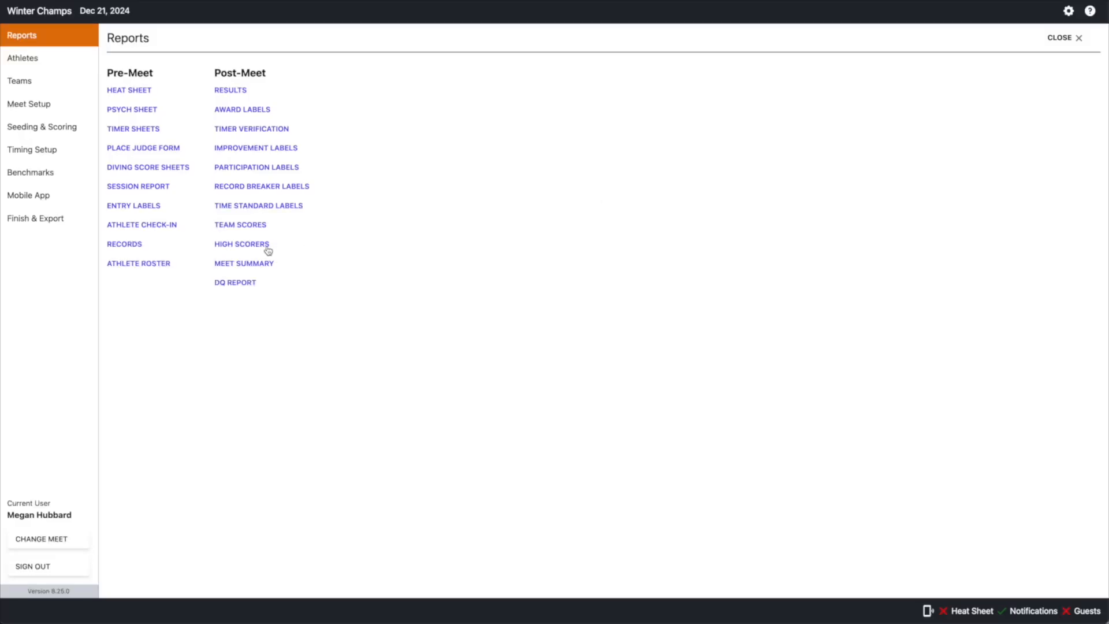
Open the high scorers report and filter it by the BRZ Bronze division and by the SLV Silver division
left_click(237, 245)
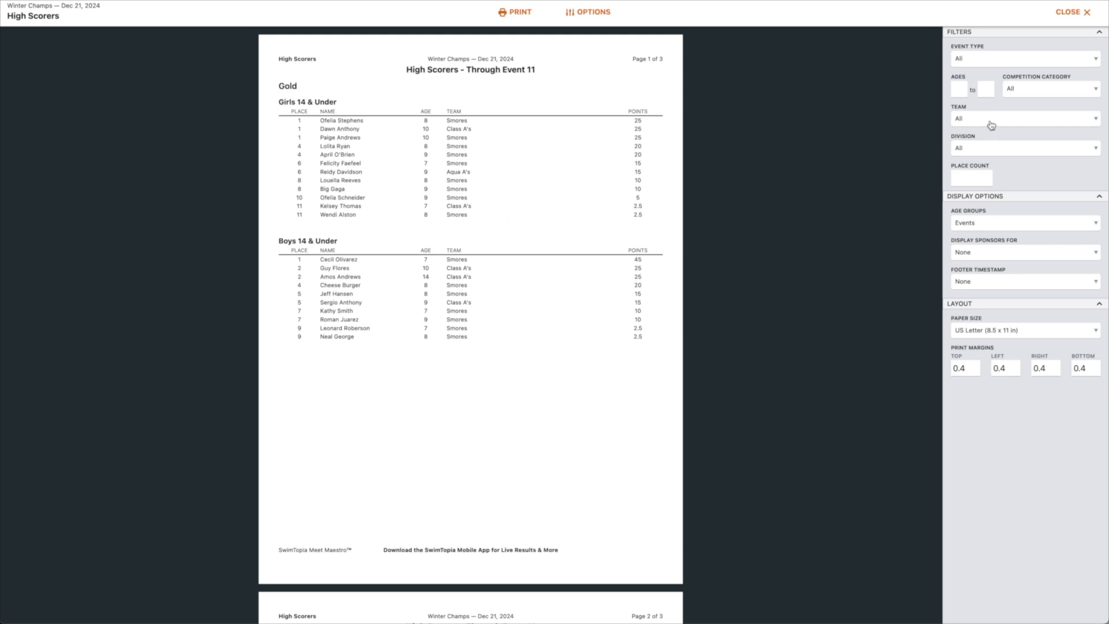
left_click(984, 152)
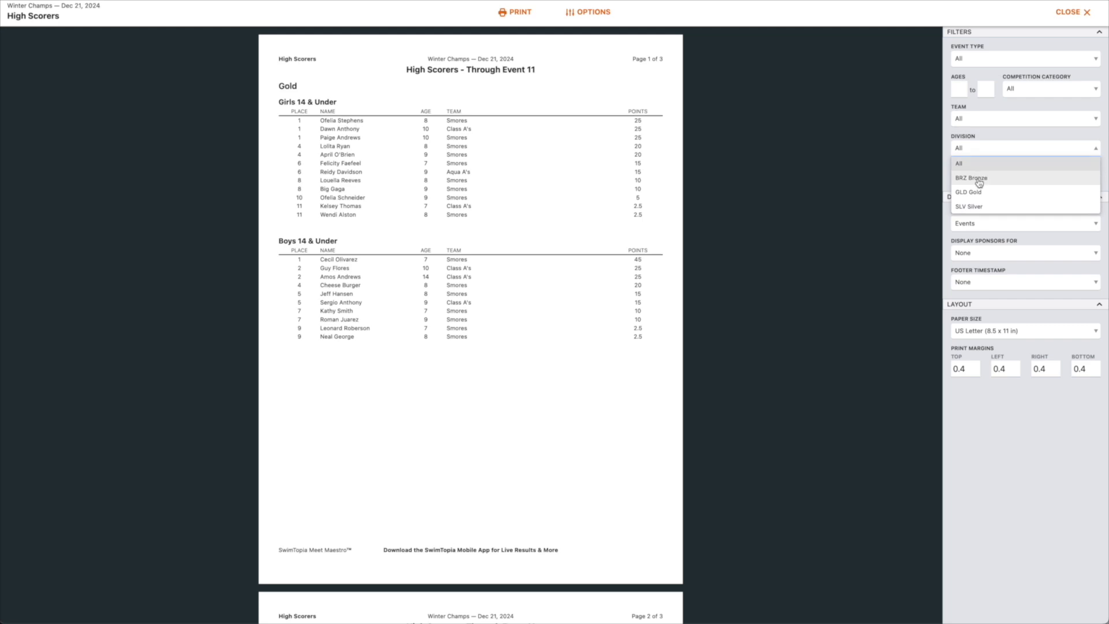
left_click(978, 178)
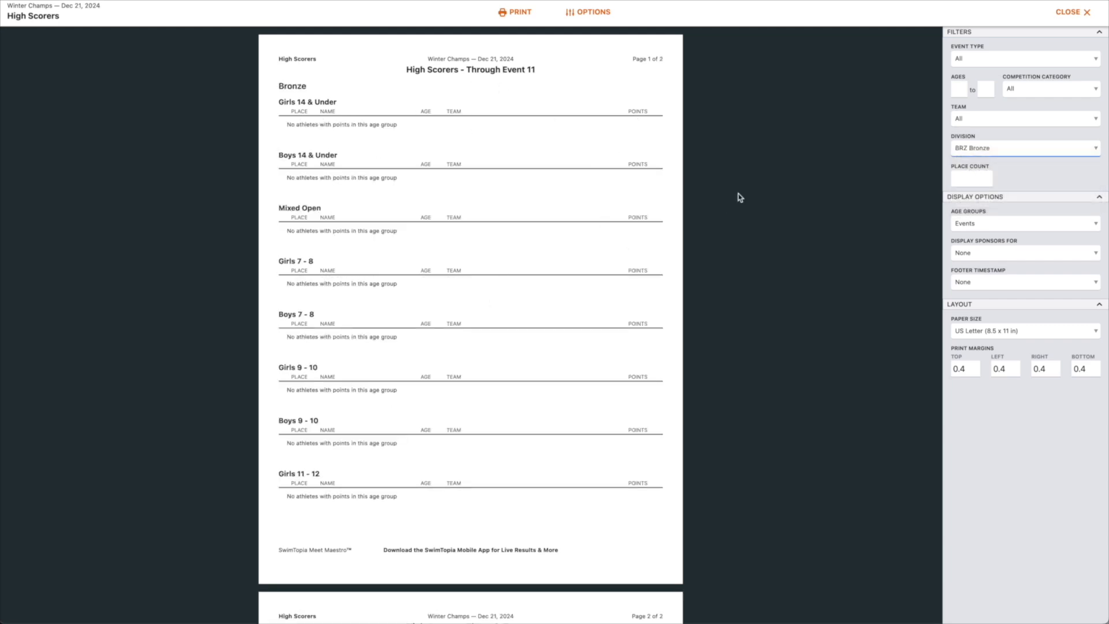
left_click(971, 149)
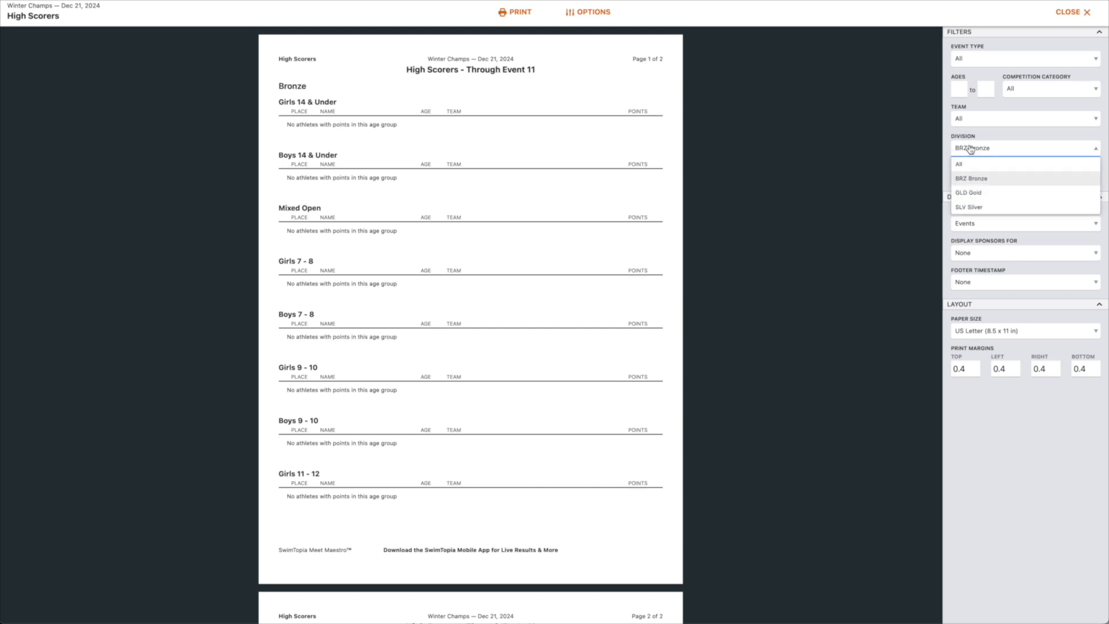
left_click(969, 207)
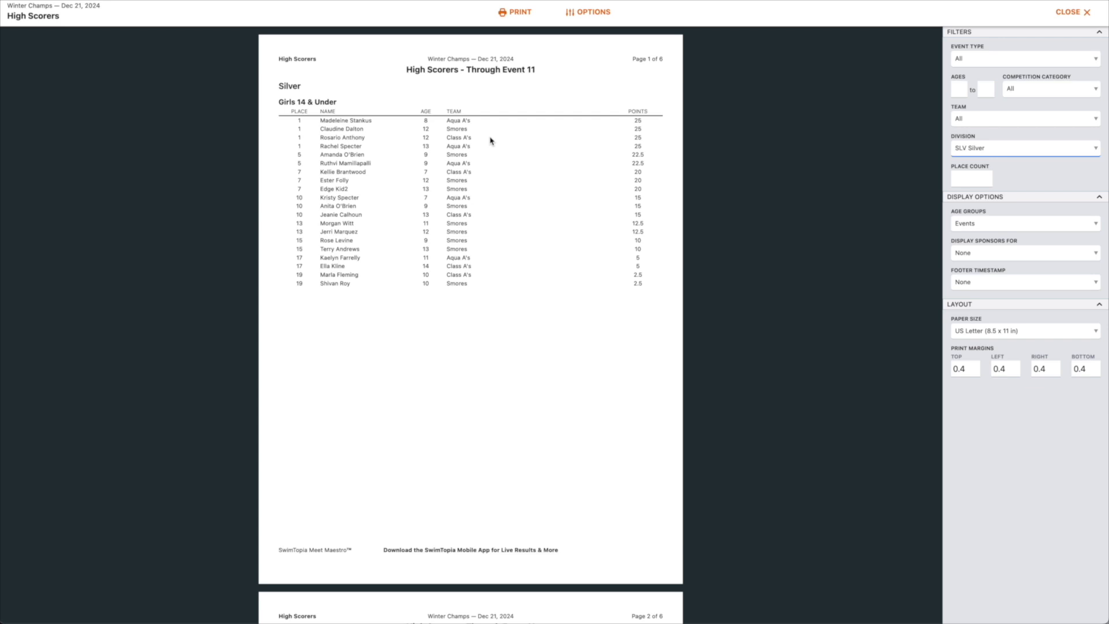
Limit the high scorers report to a place count of 3, filter it by the GLD Gold division and close it
left_click(962, 180)
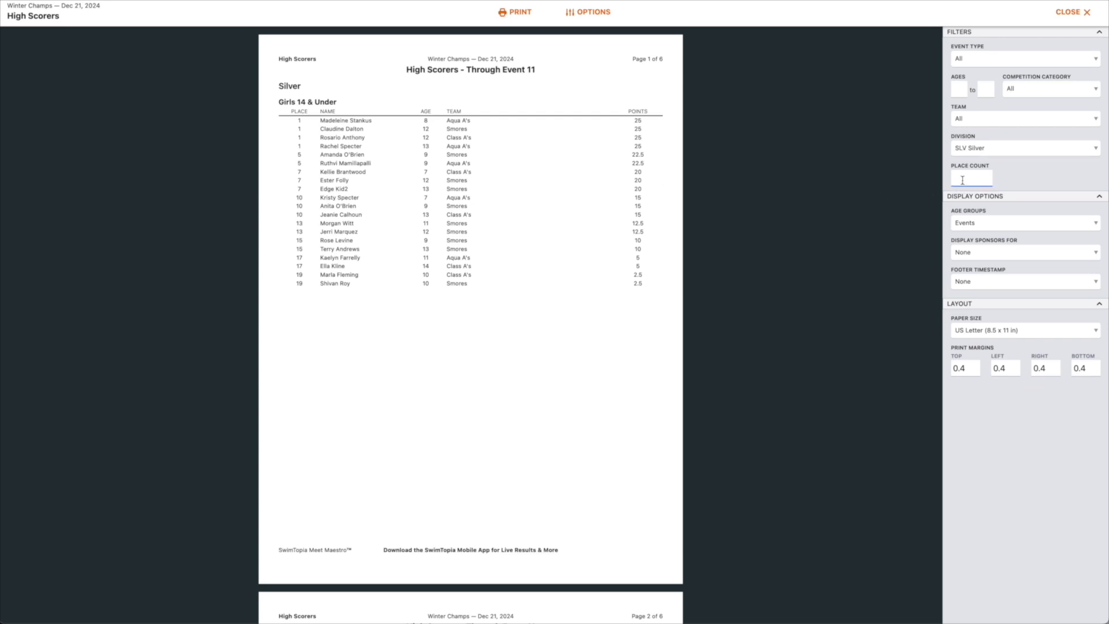
type("3")
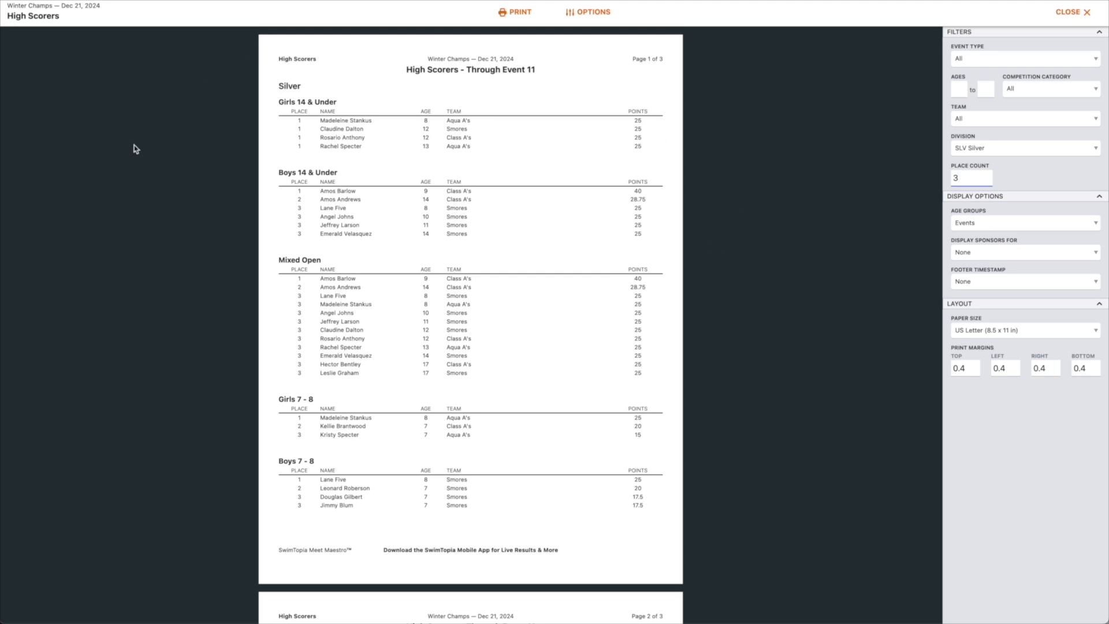
left_click(986, 149)
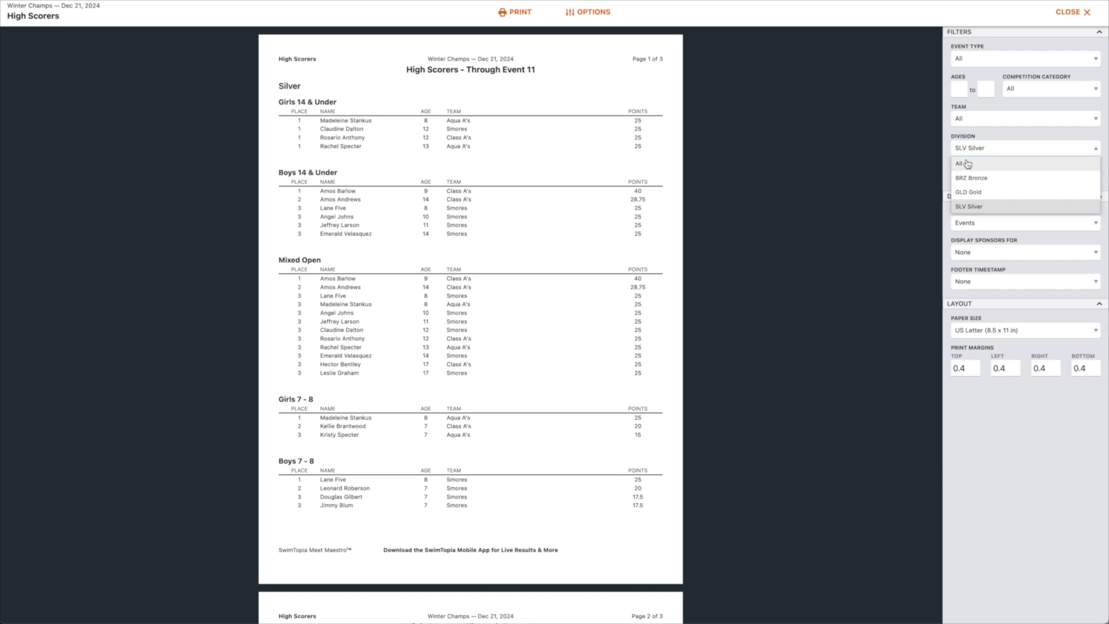
left_click(968, 192)
left_click(1070, 12)
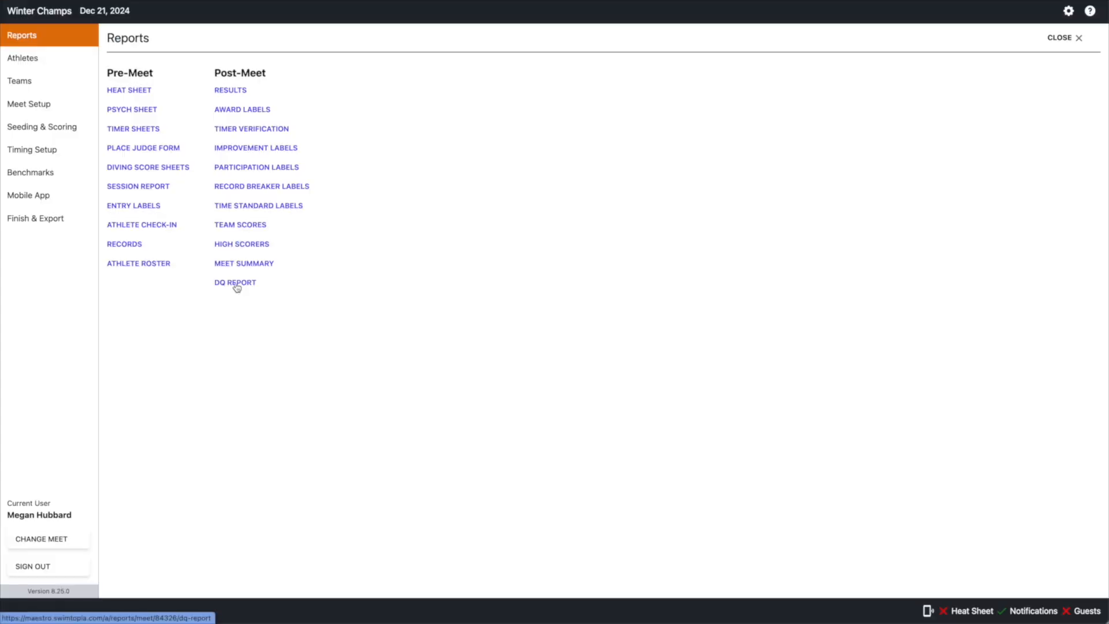
View the DQ report and the results report's placings by division, closing each report after review
left_click(235, 283)
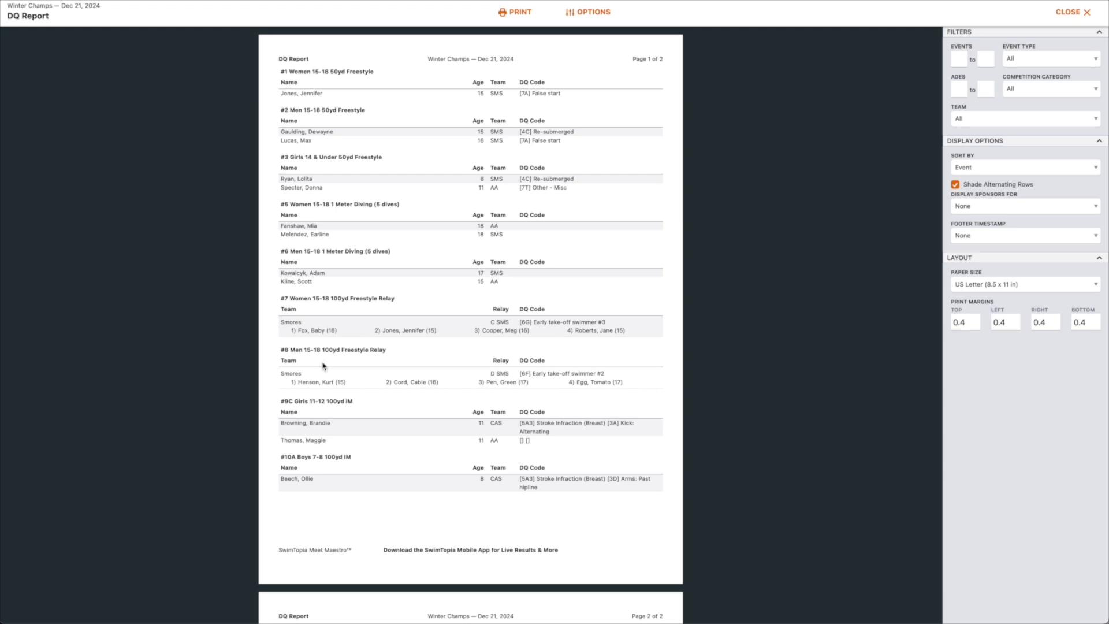
left_click(1075, 17)
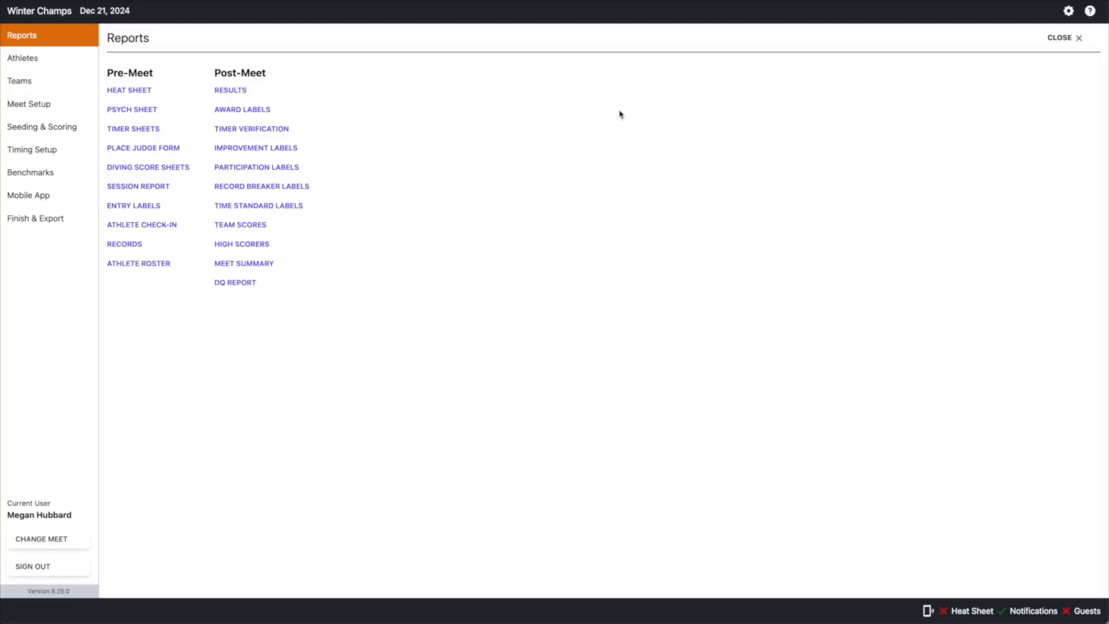
left_click(237, 92)
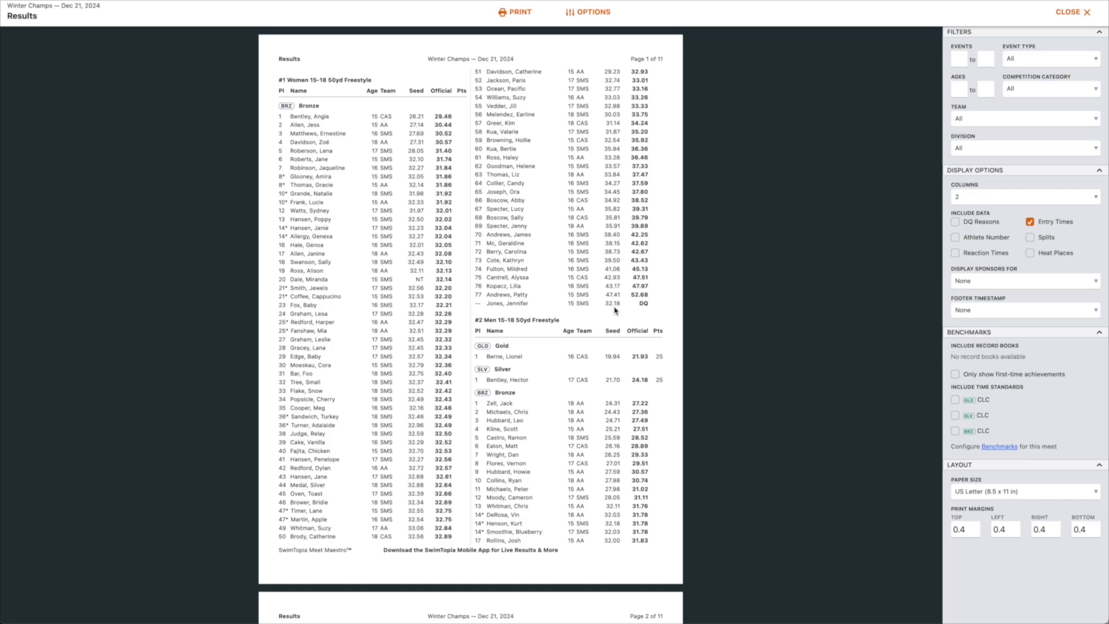
left_click(1074, 13)
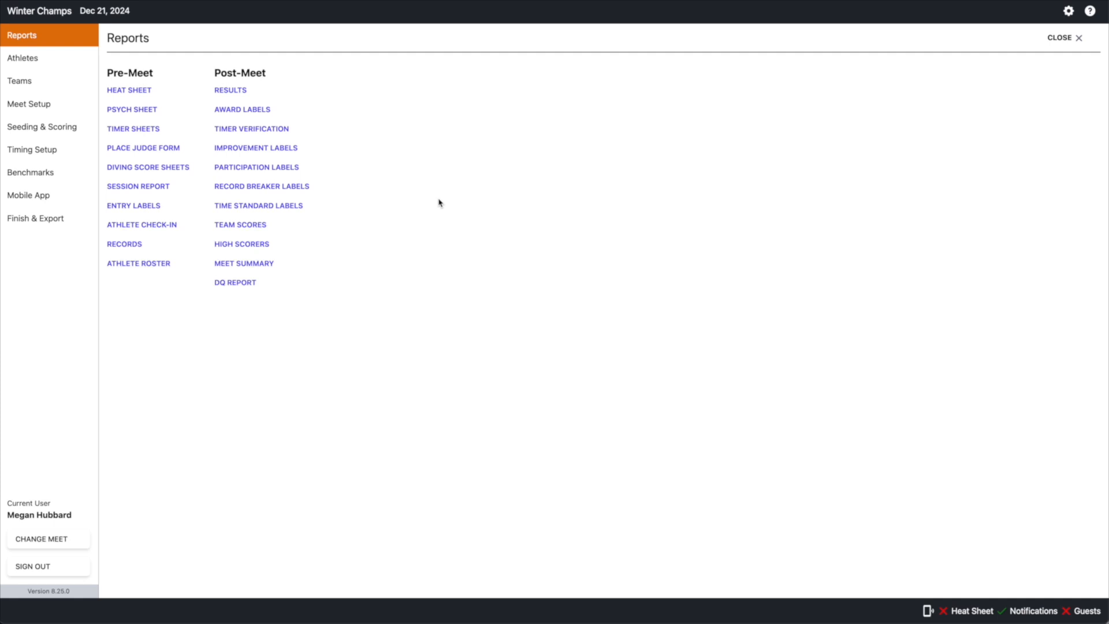
left_click(229, 93)
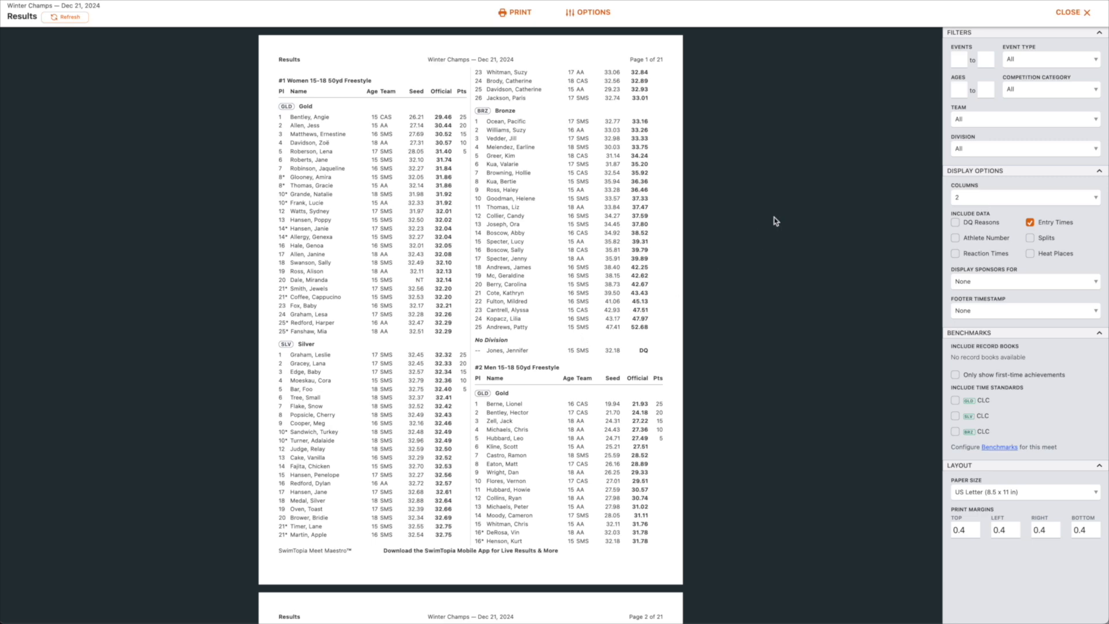
left_click(1069, 12)
Mark the lane 3 entry in heat 1 of event 1 as exhibition and open the results report
left_click(1064, 38)
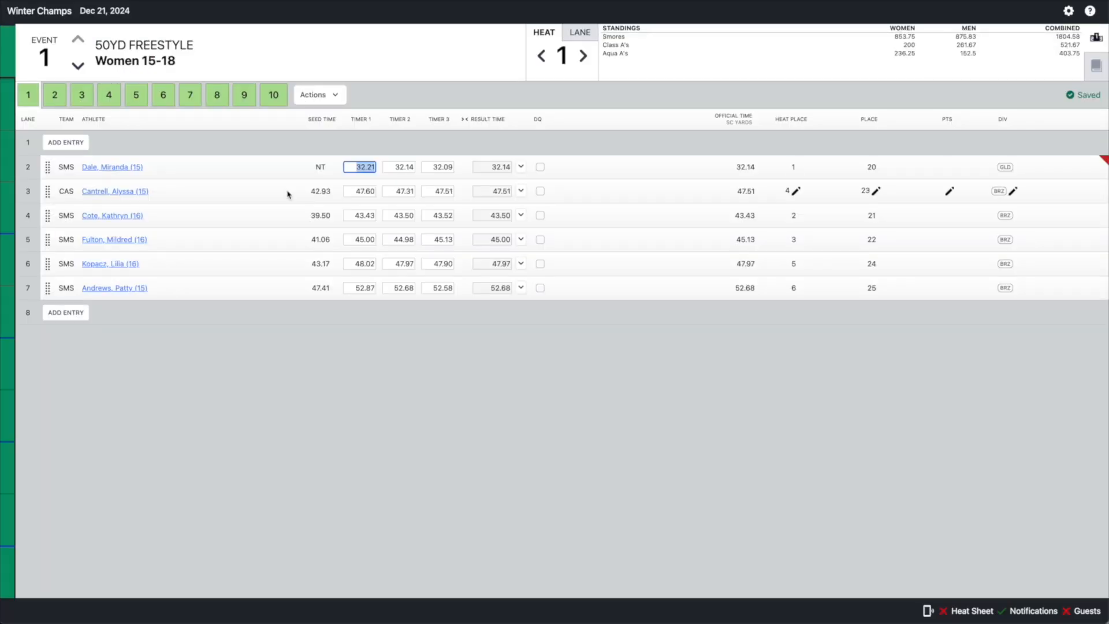
left_click(100, 192)
left_click(703, 279)
left_click(704, 395)
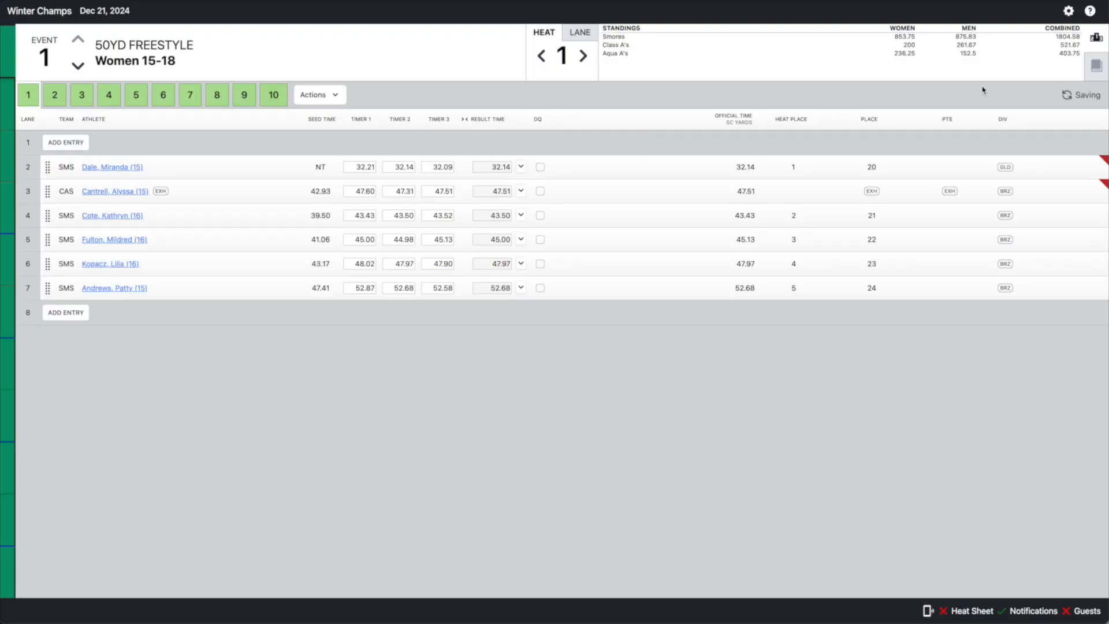
left_click(1068, 11)
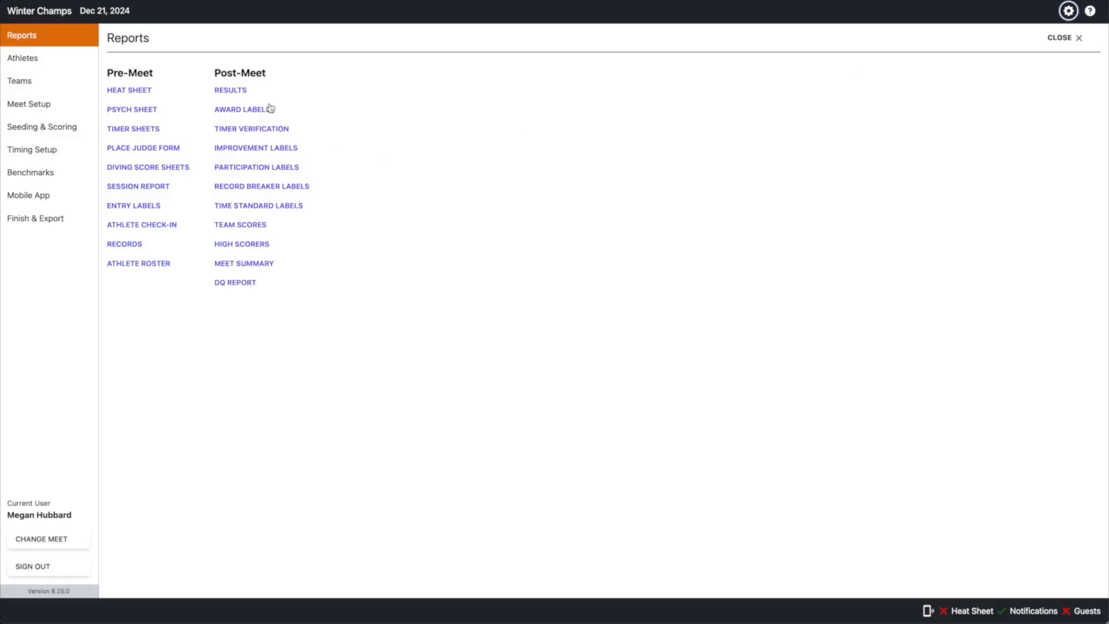
left_click(231, 91)
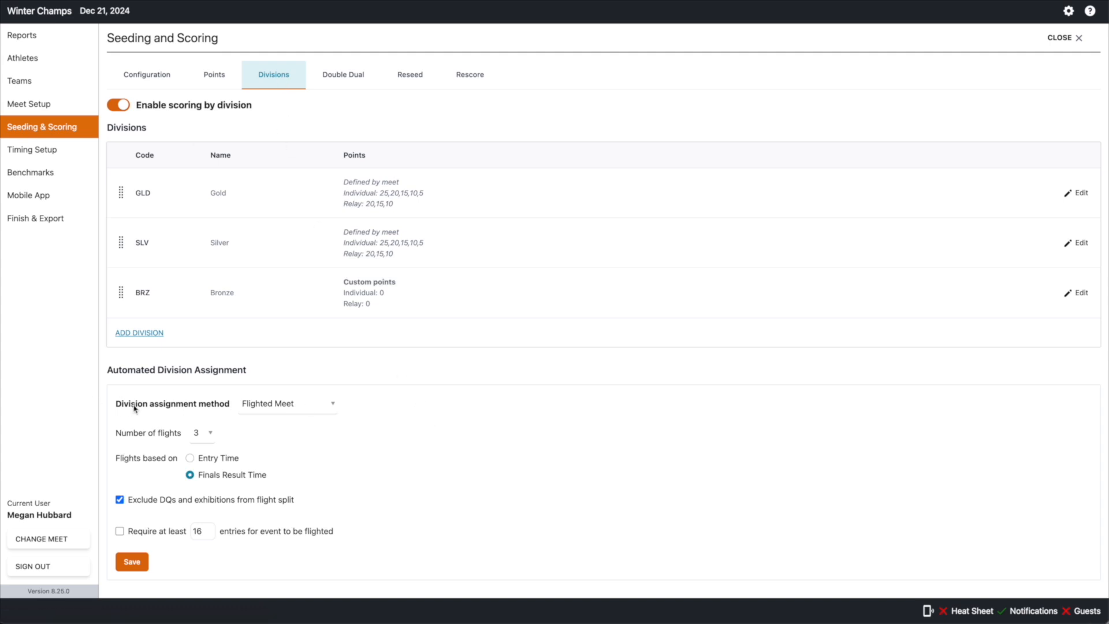
Set the automated division assignment method to None, save it and rescore all previously scored events
left_click(271, 407)
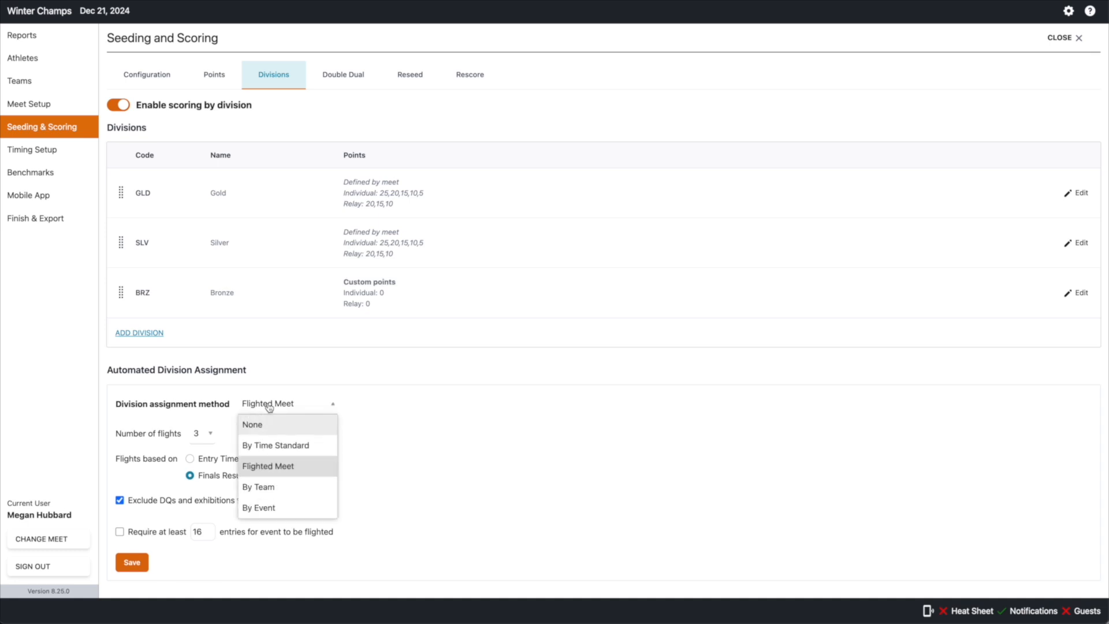
left_click(258, 429)
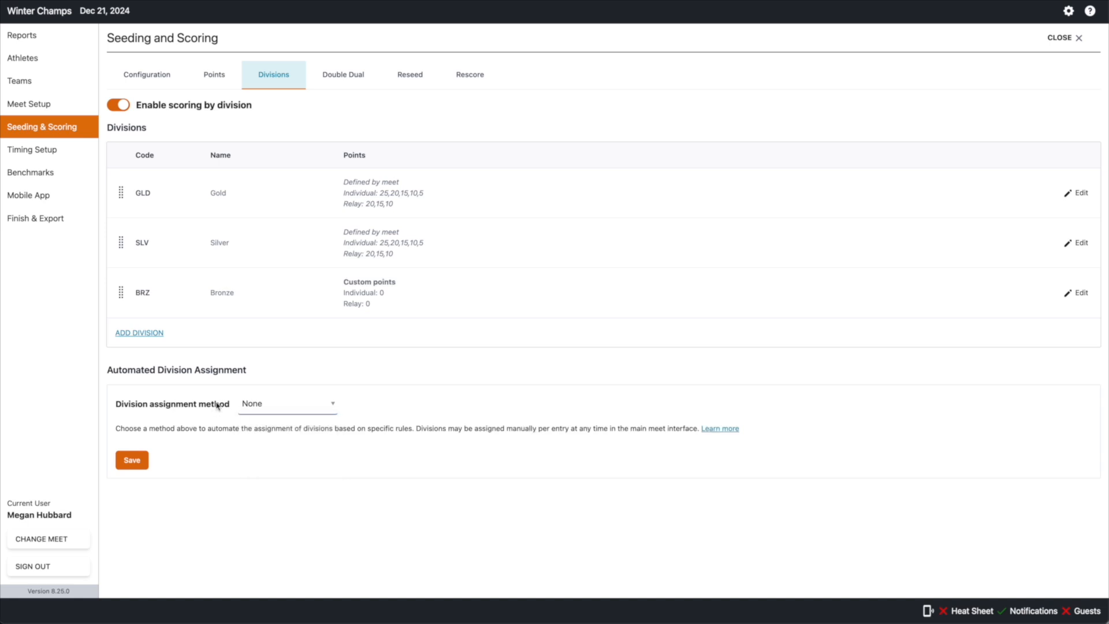
left_click(136, 466)
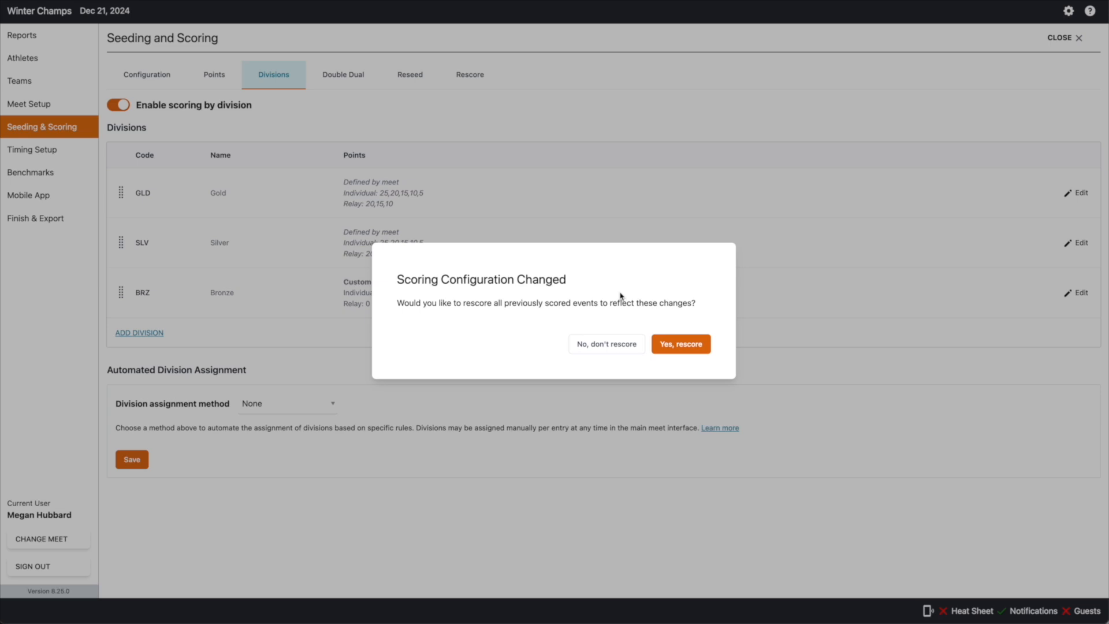
left_click(679, 351)
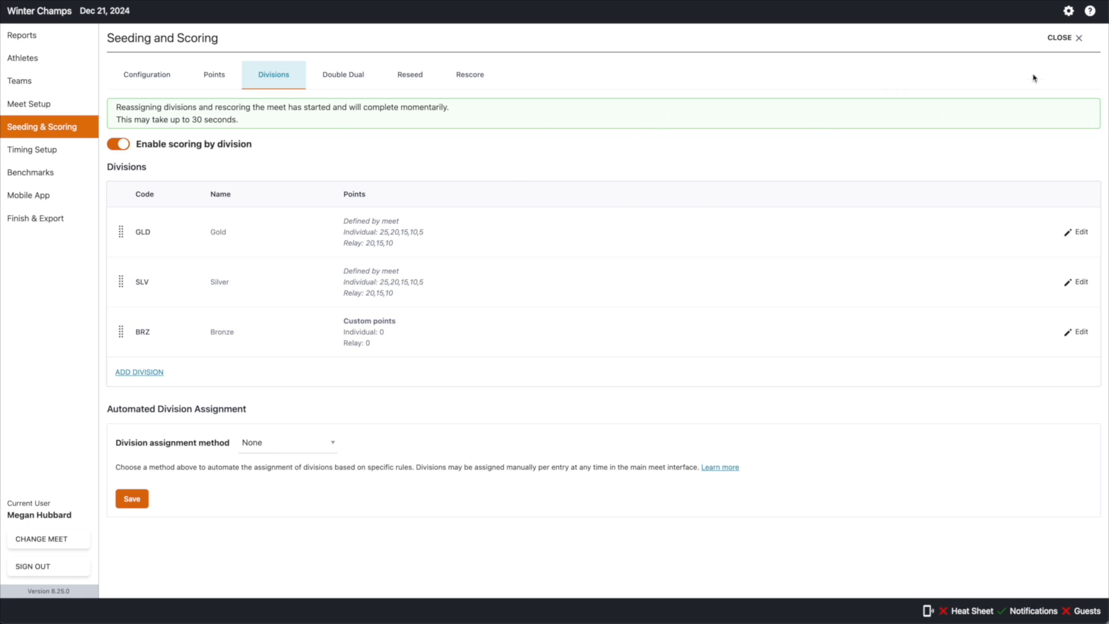
left_click(1065, 38)
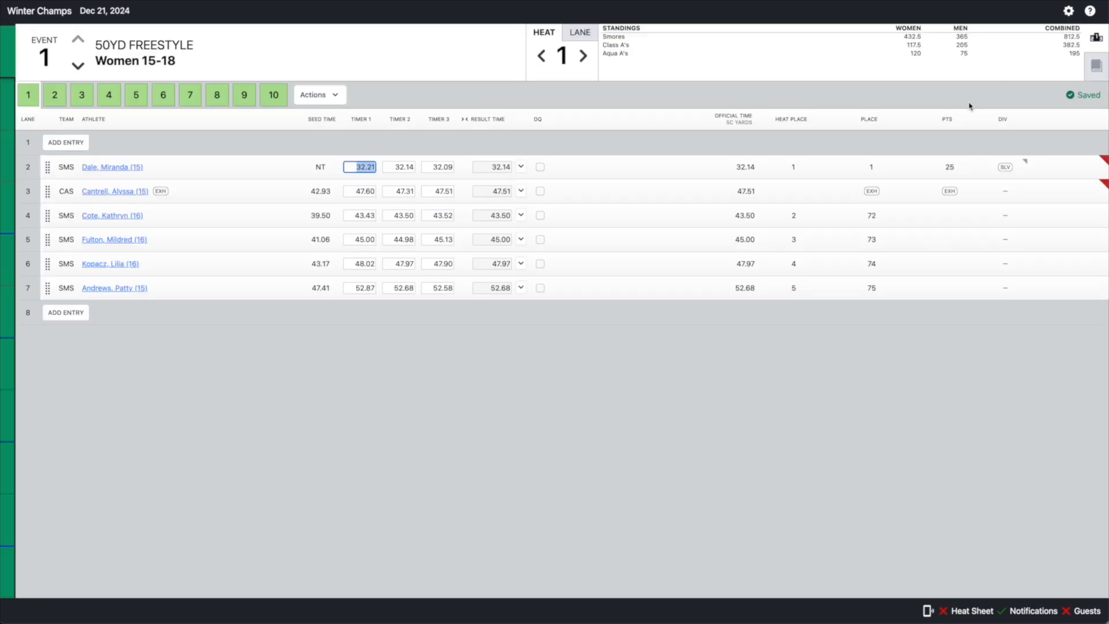
mouse_move(1006, 166)
Disable scoring by division for the meet and return to the event 1 entries
left_click(1068, 11)
left_click(60, 134)
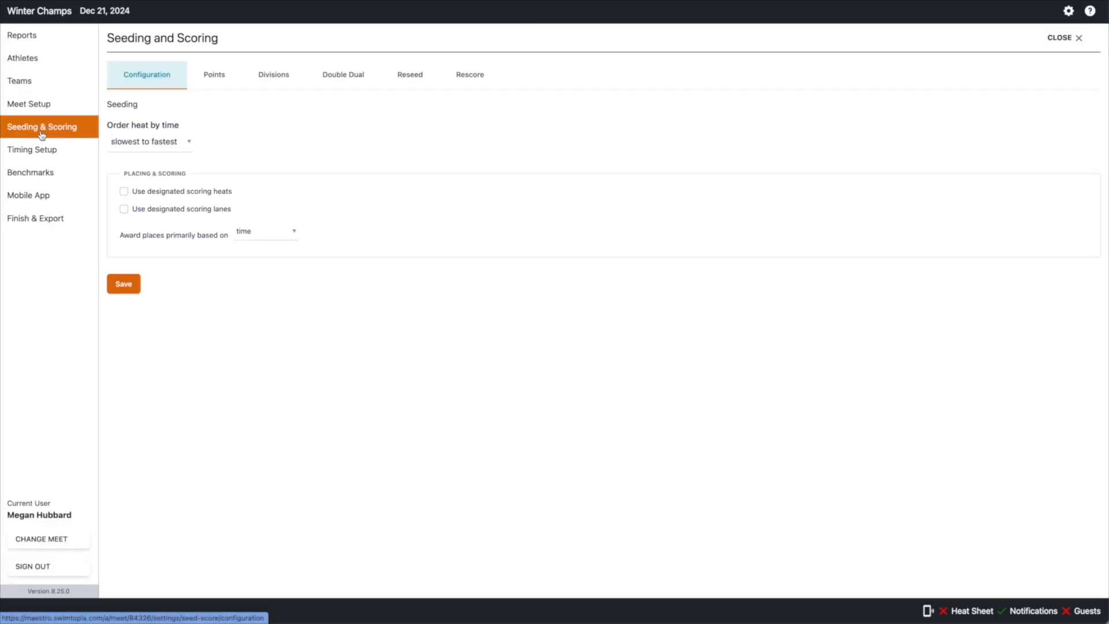
left_click(283, 78)
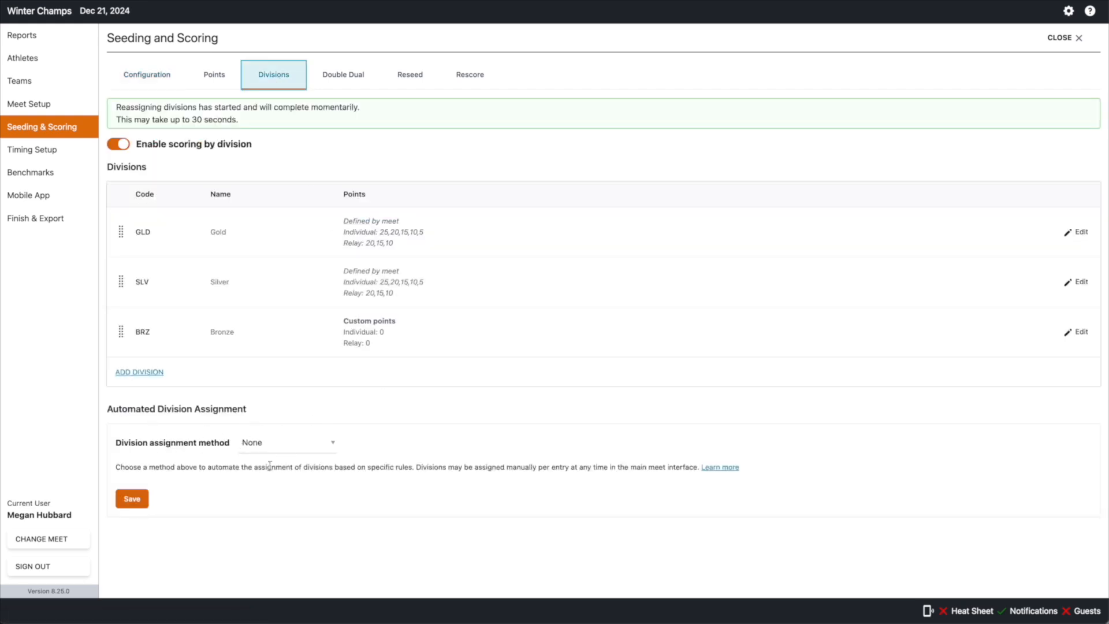
left_click(124, 145)
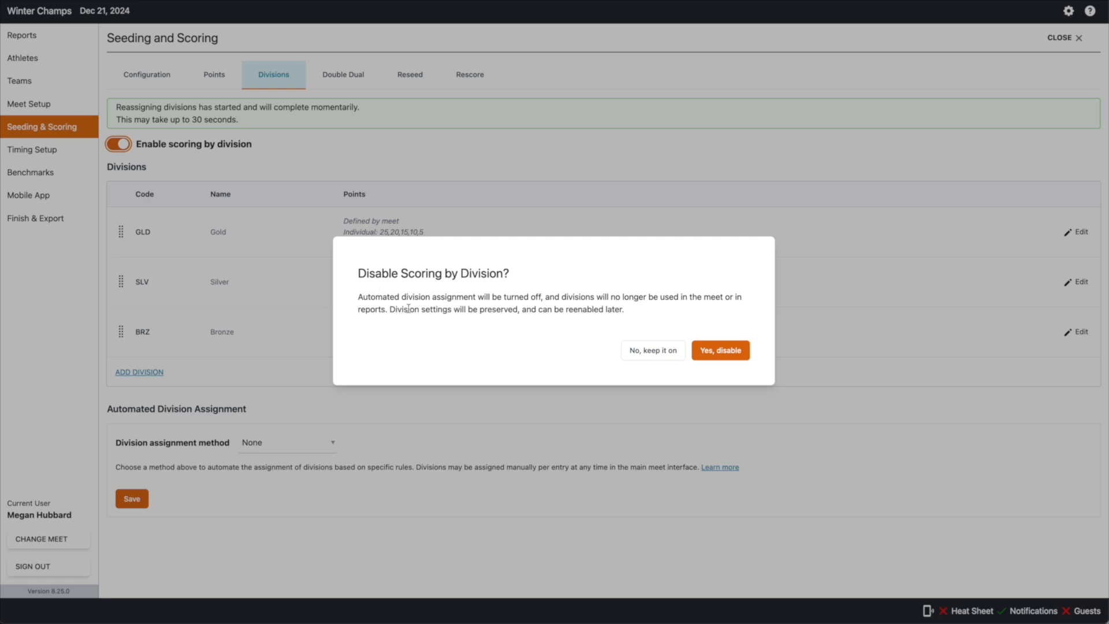
left_click(732, 351)
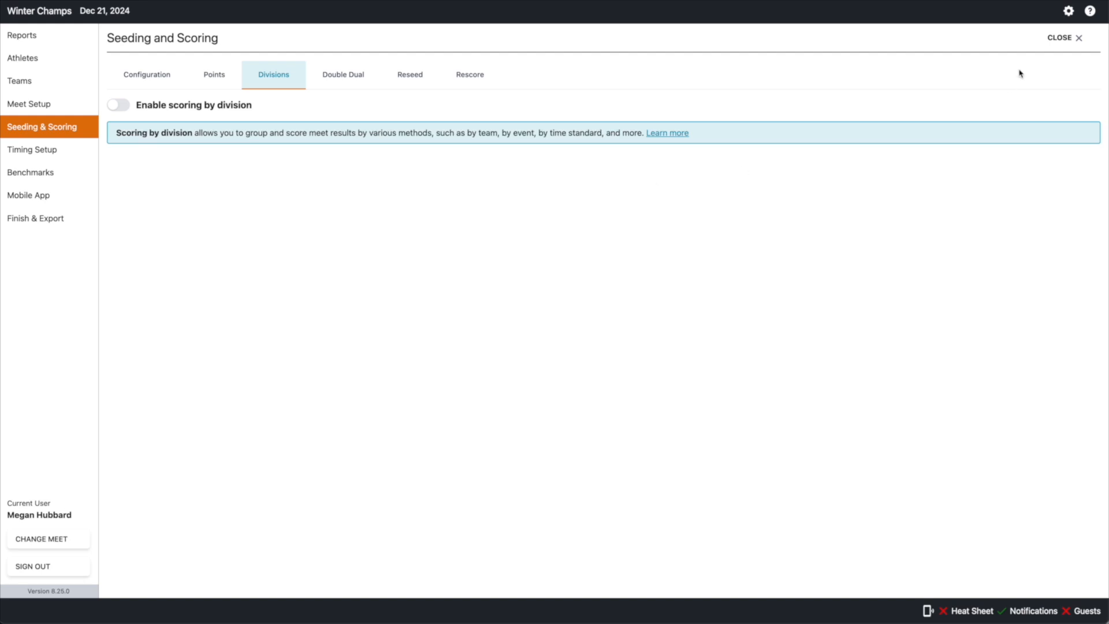
left_click(1052, 40)
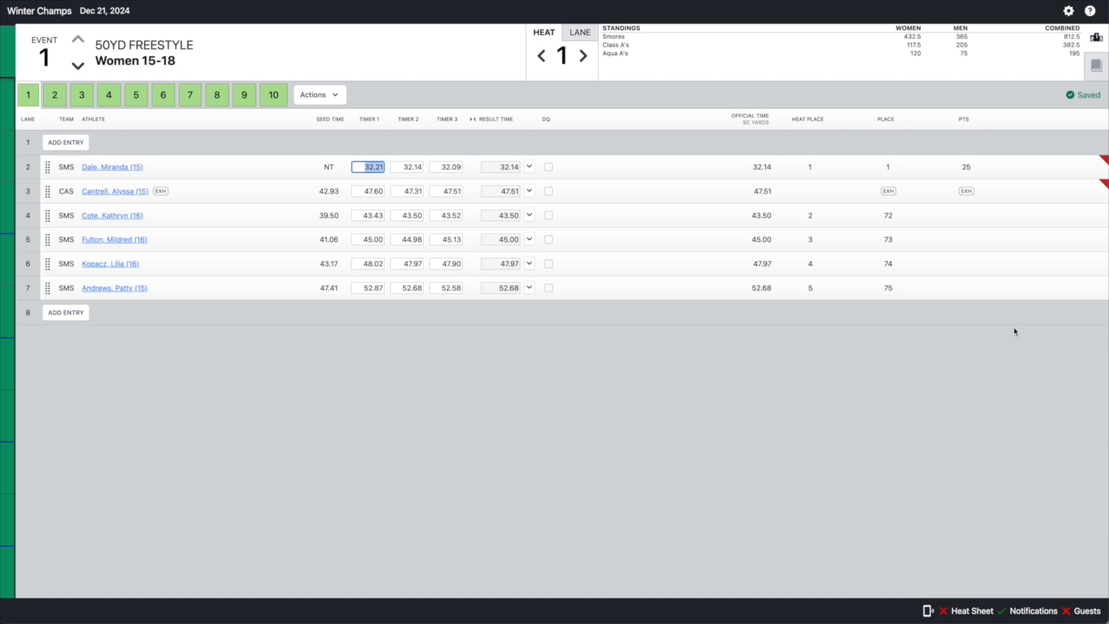
View the team scores report, trying the division grouping off and on, and review the results report
left_click(1069, 11)
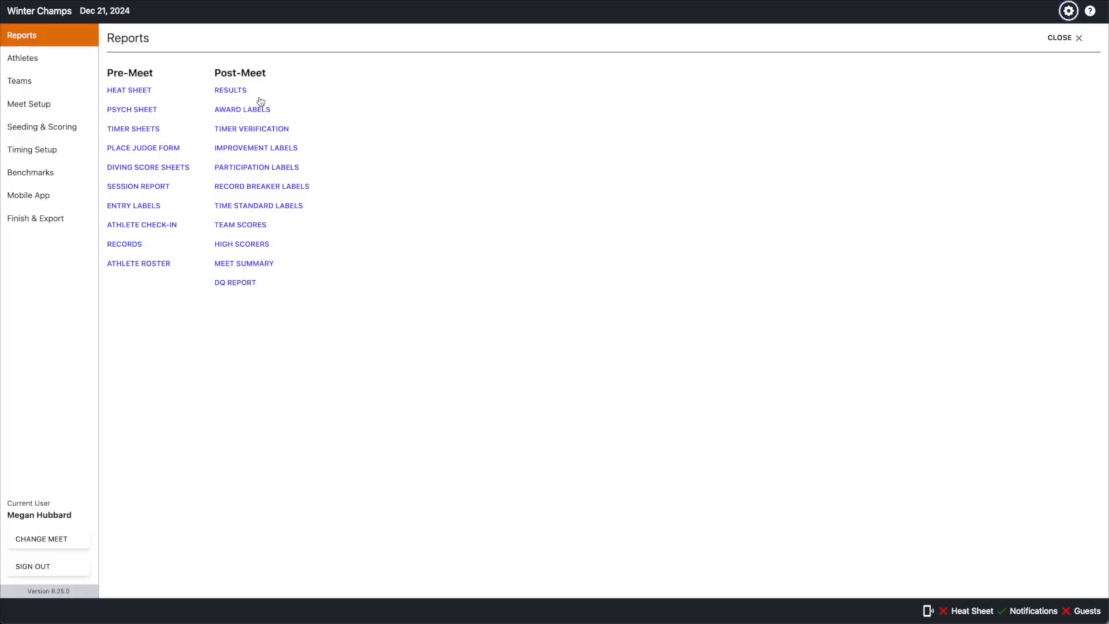
left_click(233, 228)
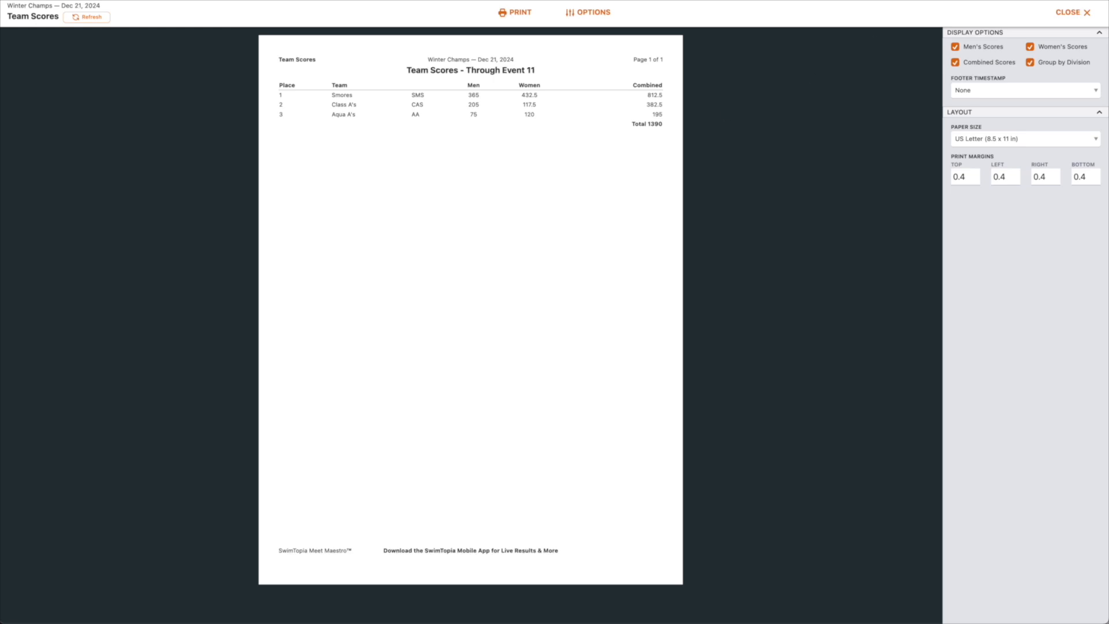
left_click(1031, 64)
left_click(1031, 63)
left_click(1070, 12)
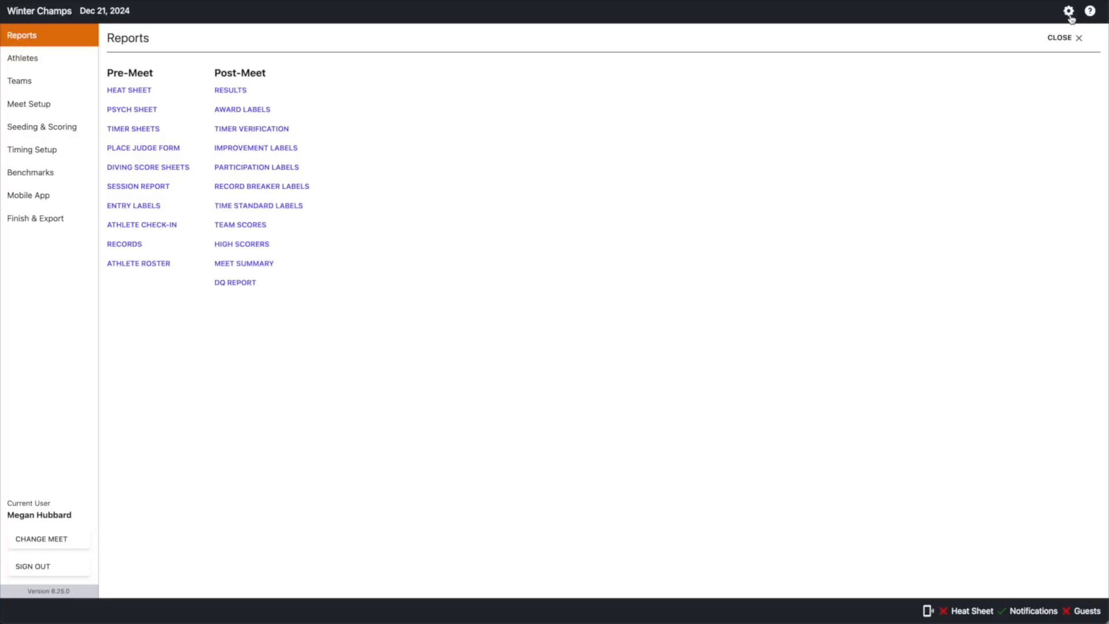
left_click(228, 91)
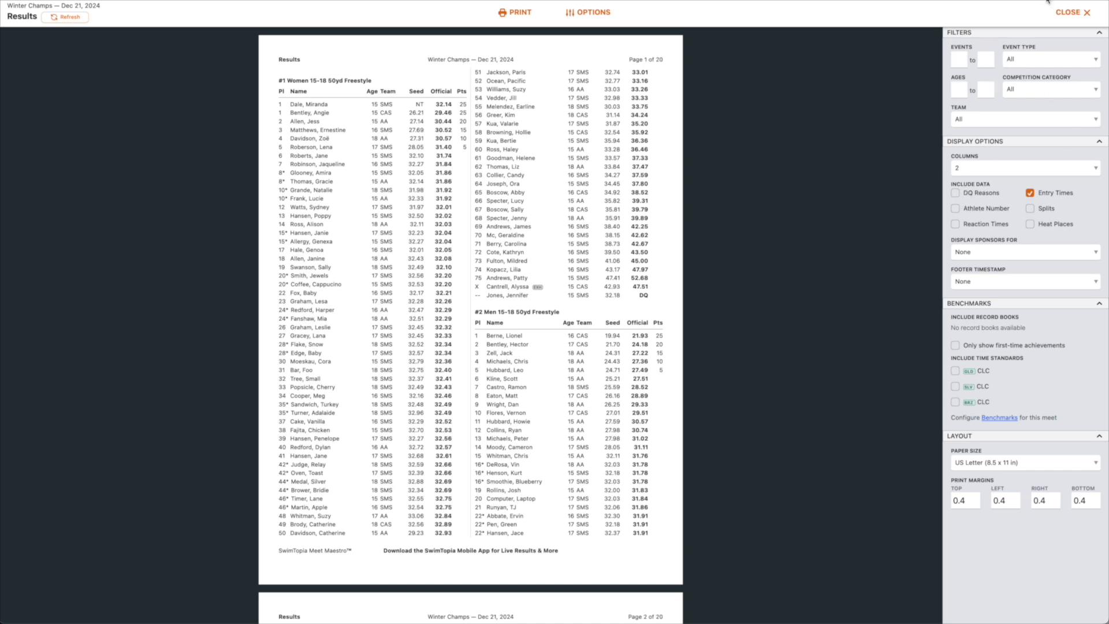
left_click(1073, 13)
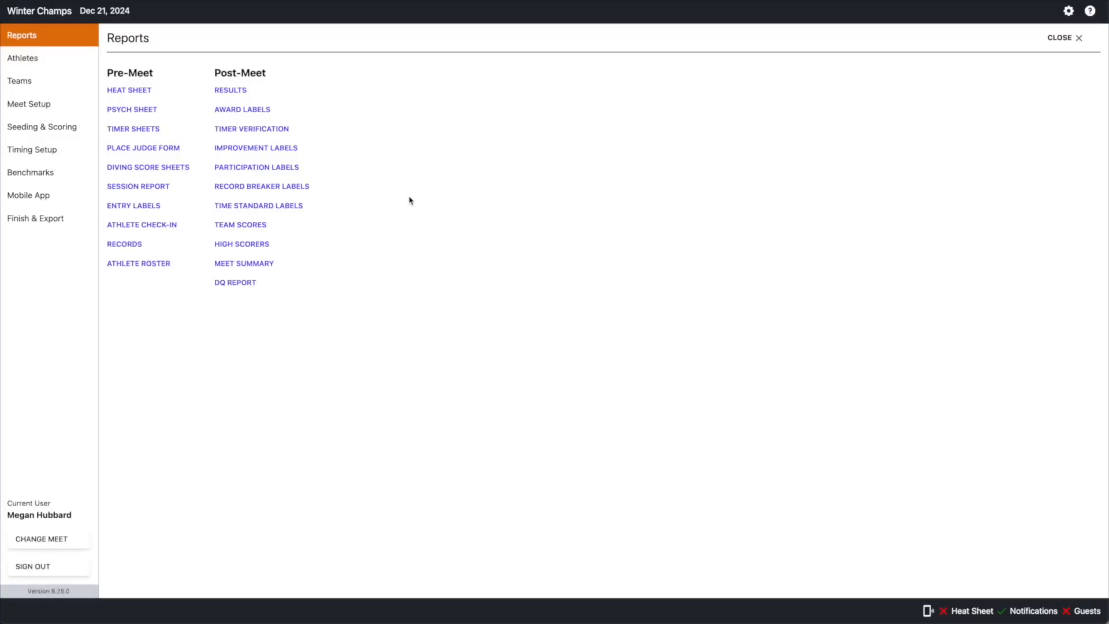
Re-enable scoring by division and select Flighted Meet as the division assignment method
left_click(39, 128)
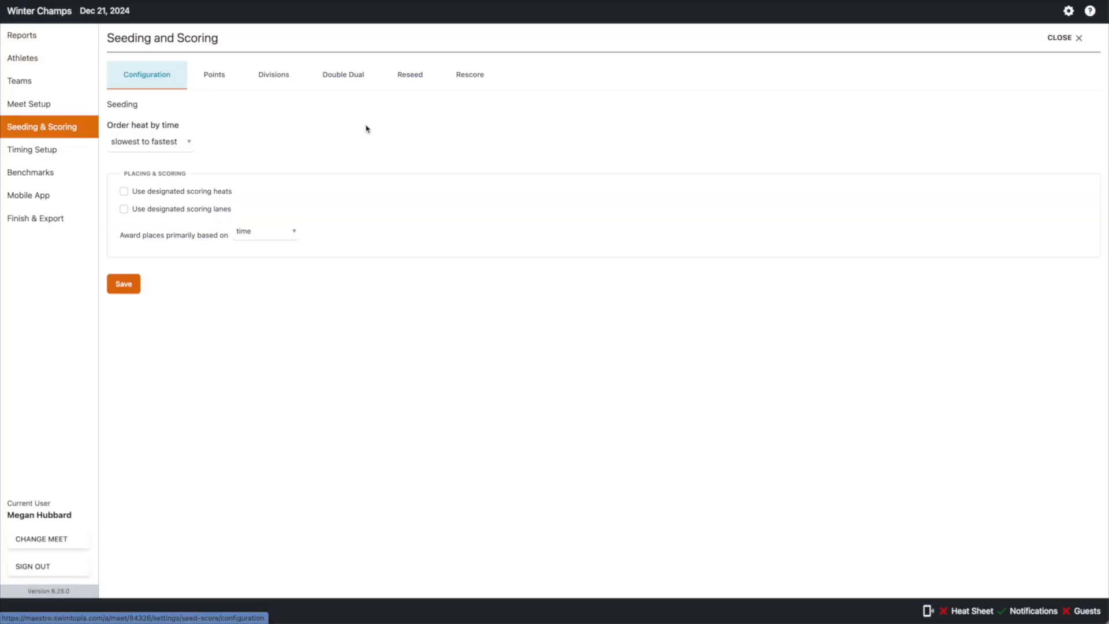
left_click(275, 75)
left_click(117, 105)
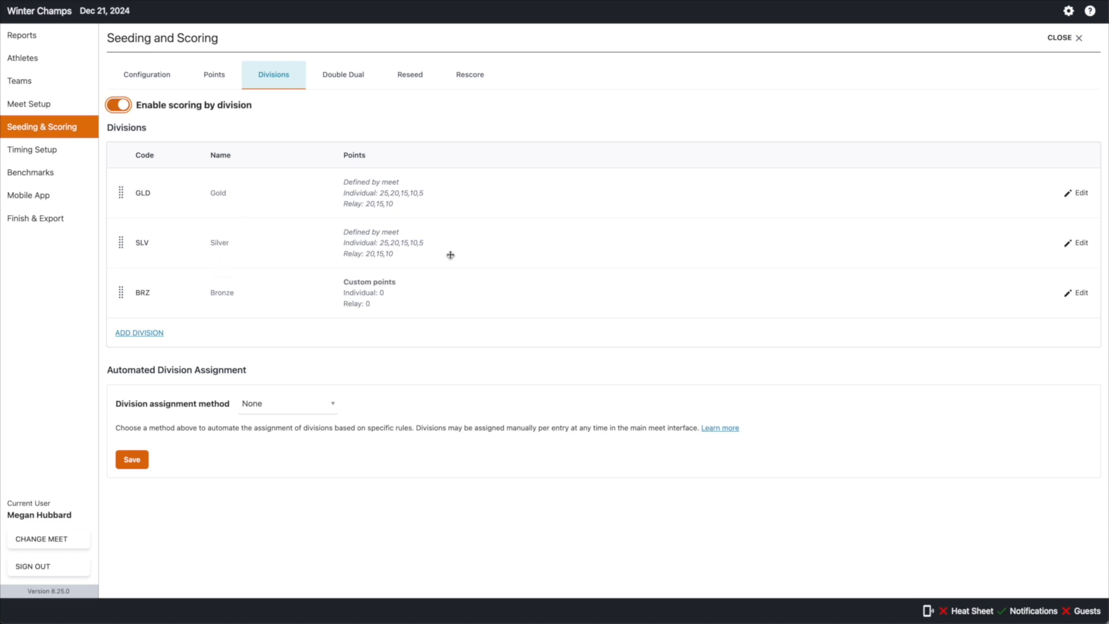
left_click(275, 407)
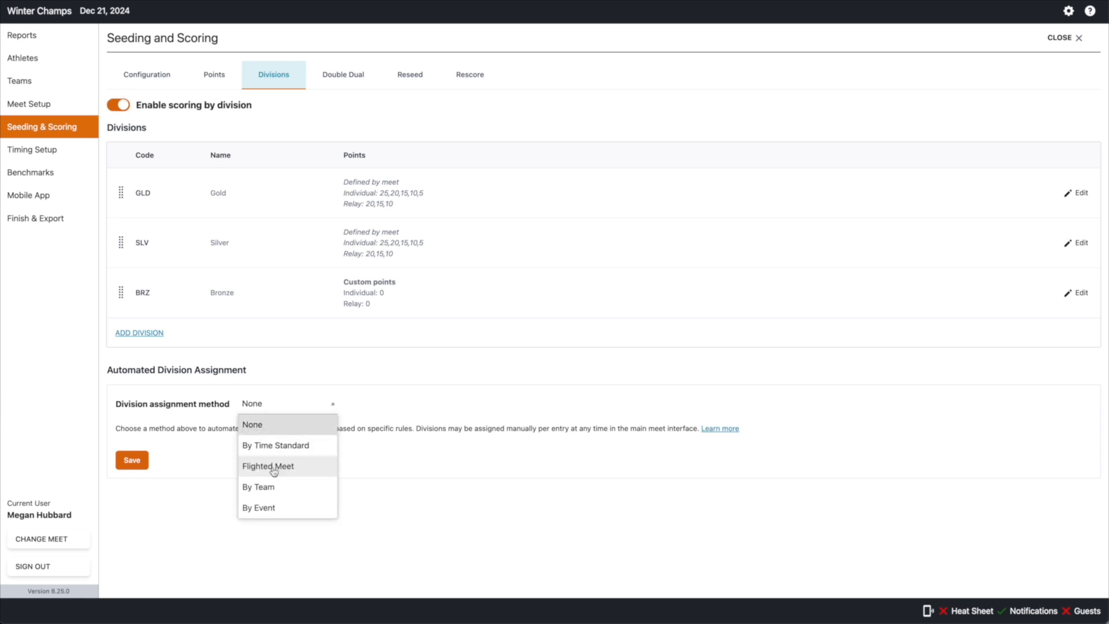
left_click(274, 468)
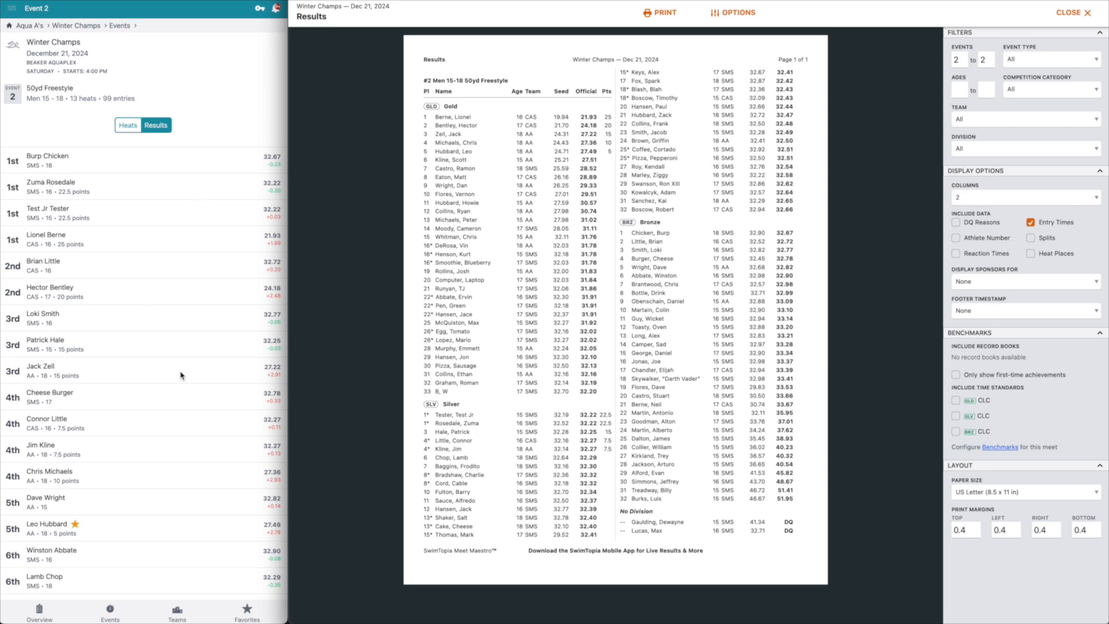
Close the results report, open the team scores report by division and view the teams in the mobile app
left_click(1069, 12)
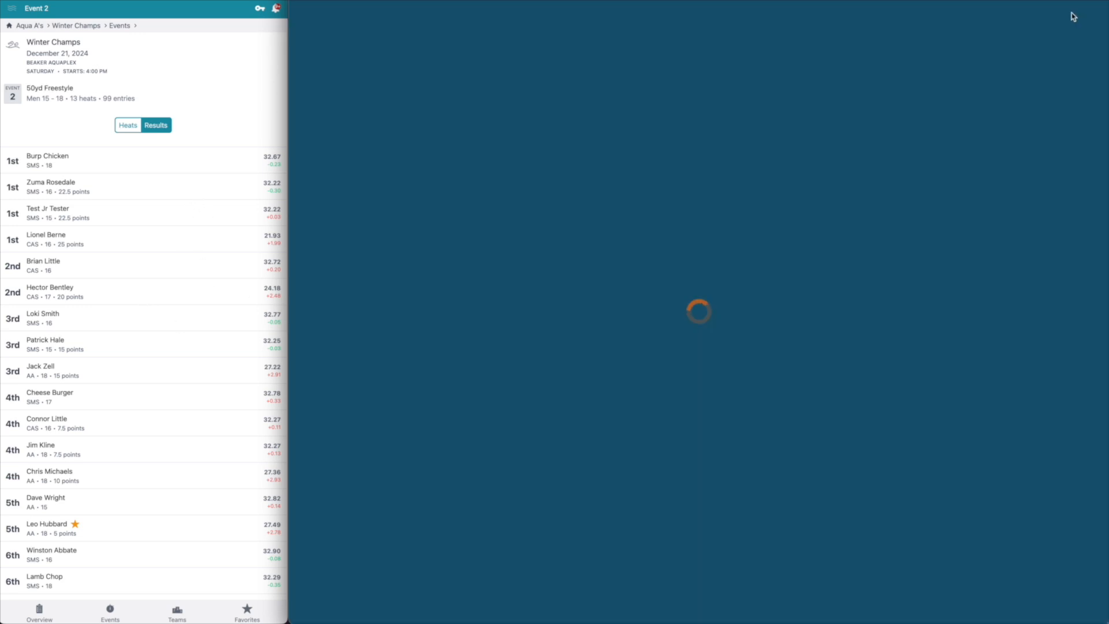
left_click(541, 225)
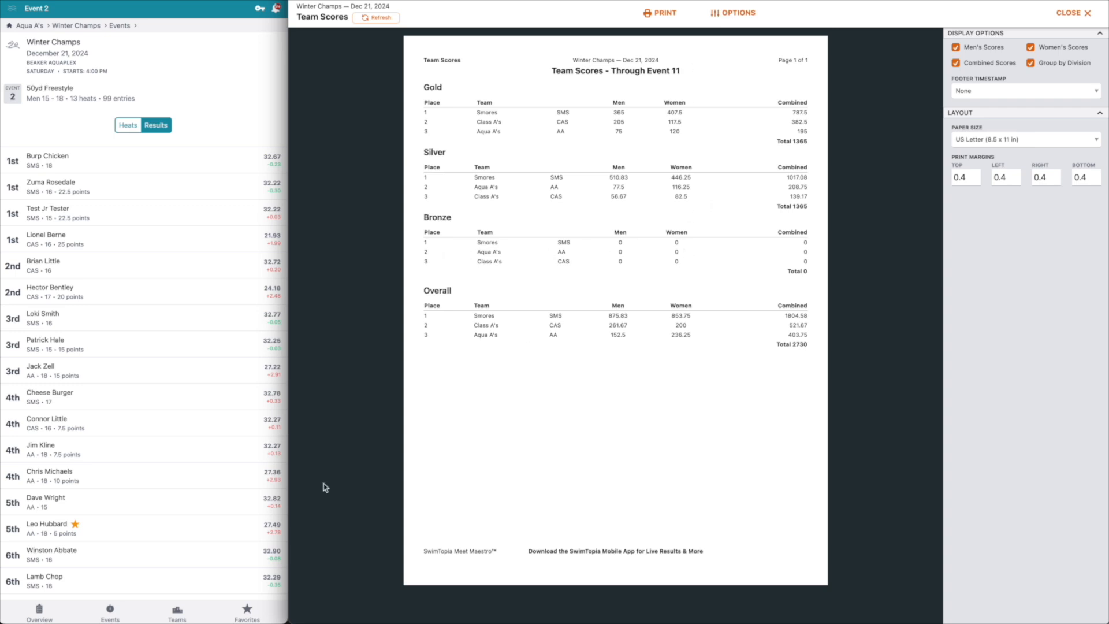
left_click(177, 613)
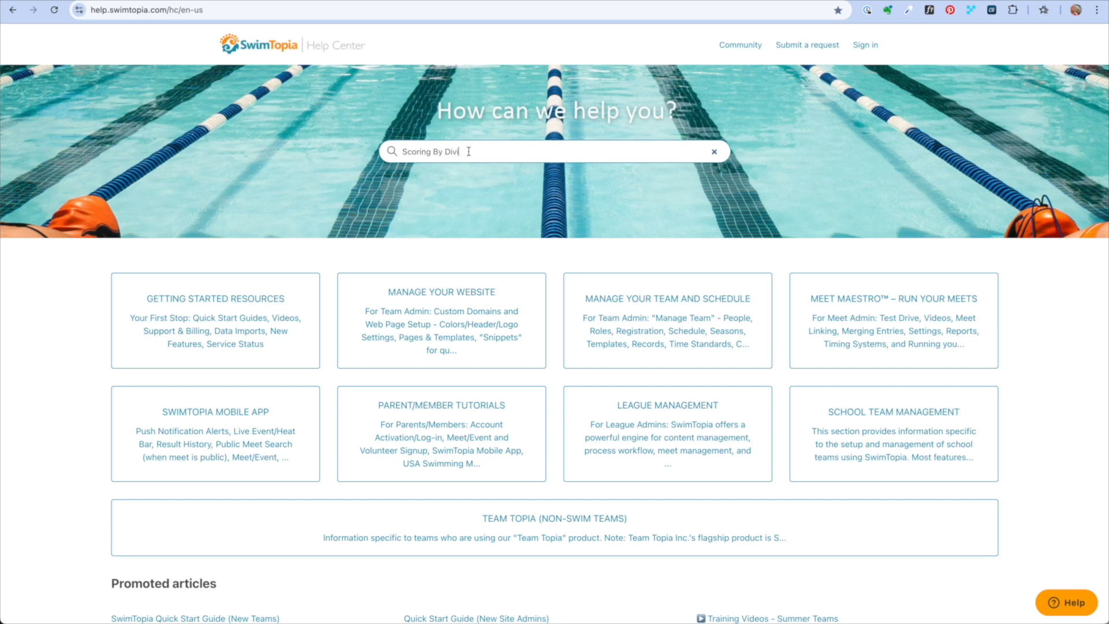
Search the SwimTopia Help Center for Scoring By Division, open the "Scoring by Division" article and look through its covered topics
type("sio")
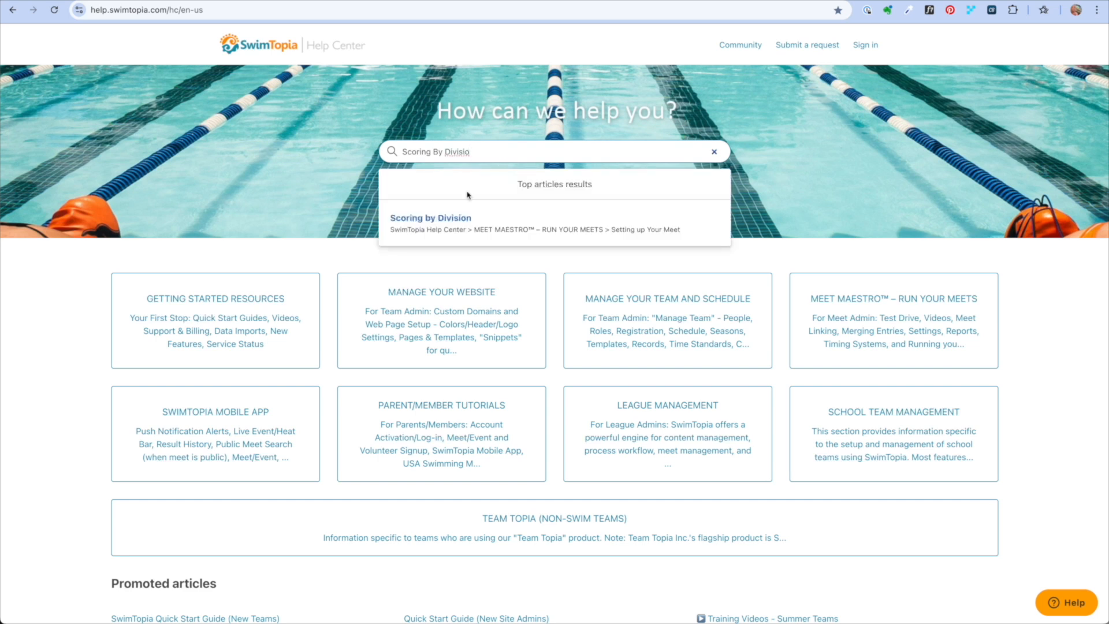
left_click(469, 226)
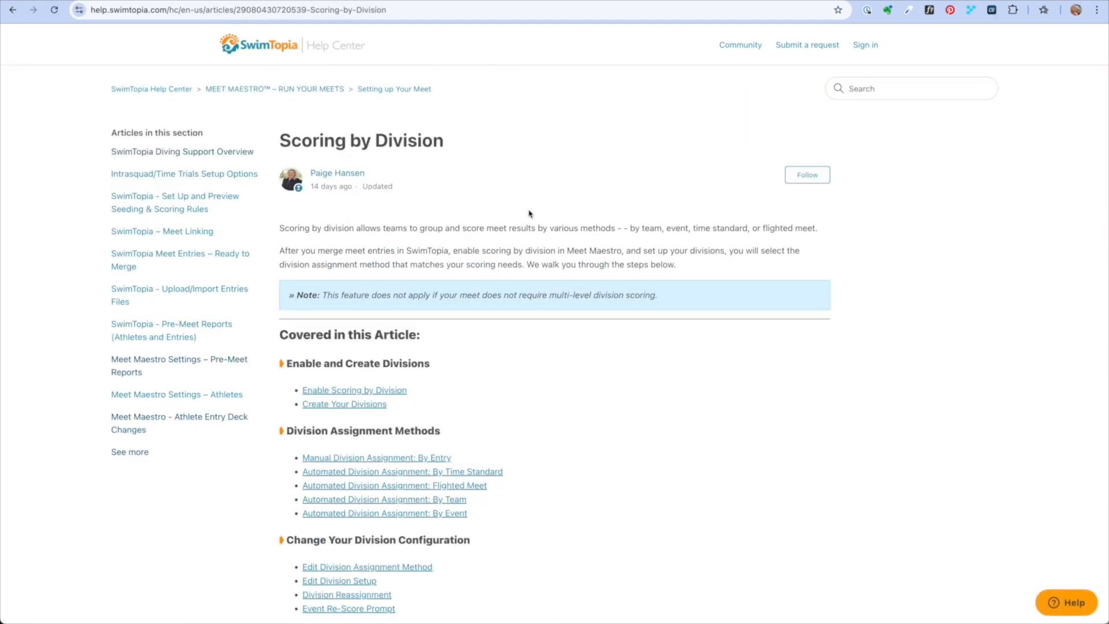
scroll(529, 213, "down", 3)
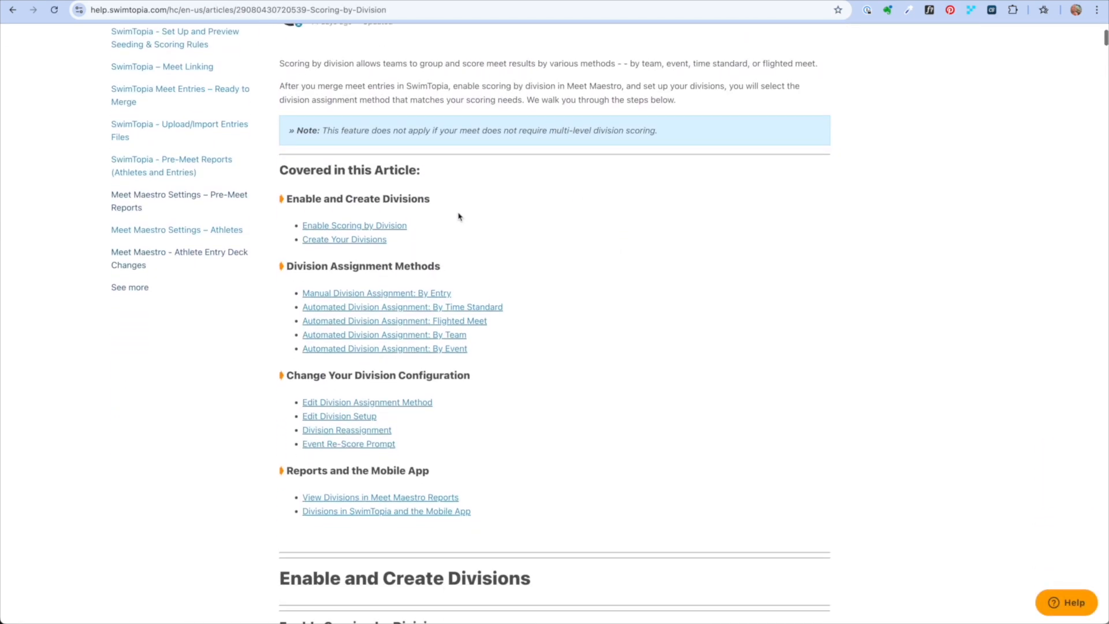